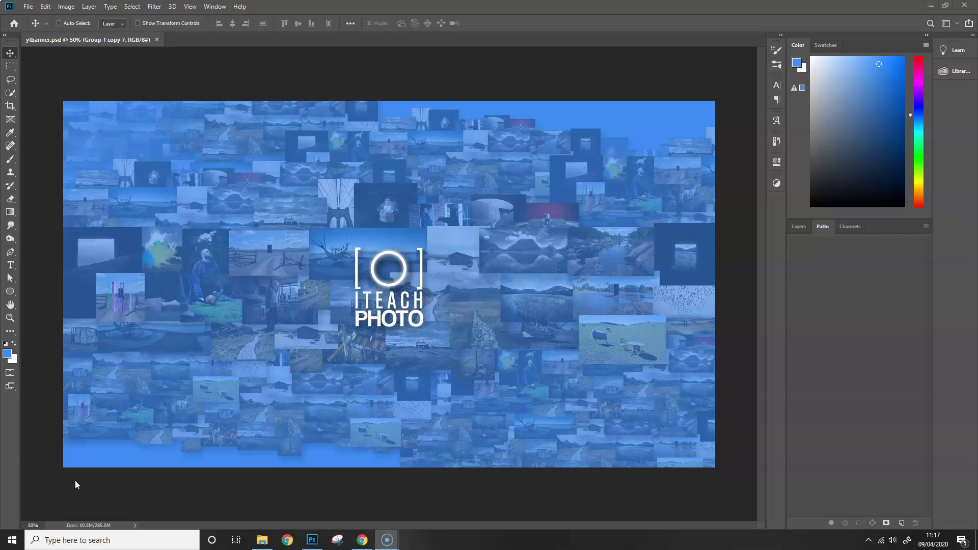
Open the Contact Sheet II dialog from File > Automate
{"action": "left_click", "coordinate": [29, 7]}
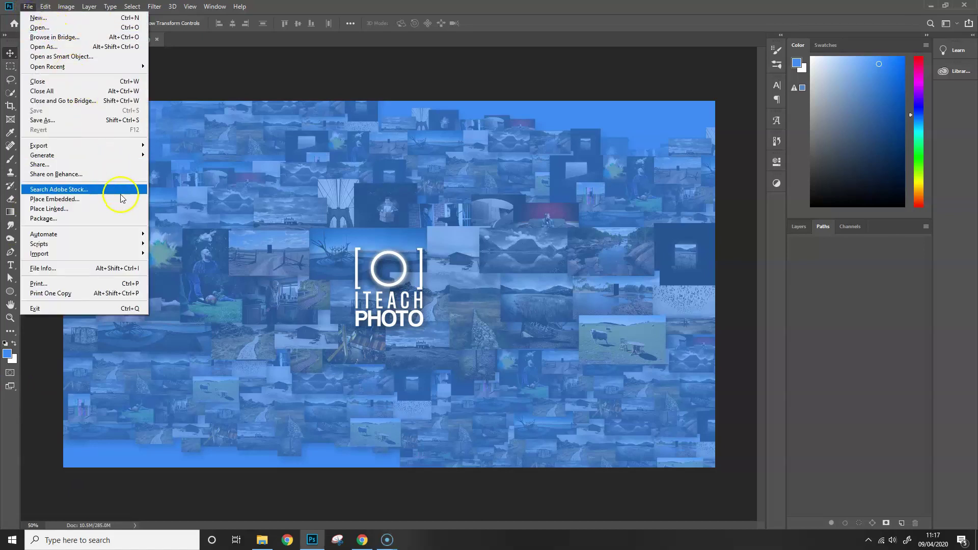
{"action": "mouse_move", "coordinate": [120, 238]}
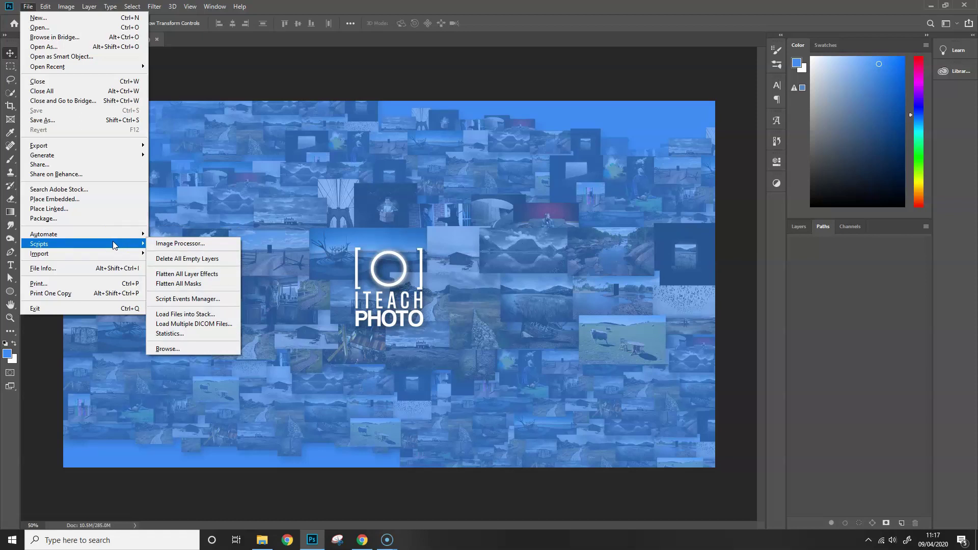
{"action": "left_click", "coordinate": [119, 236]}
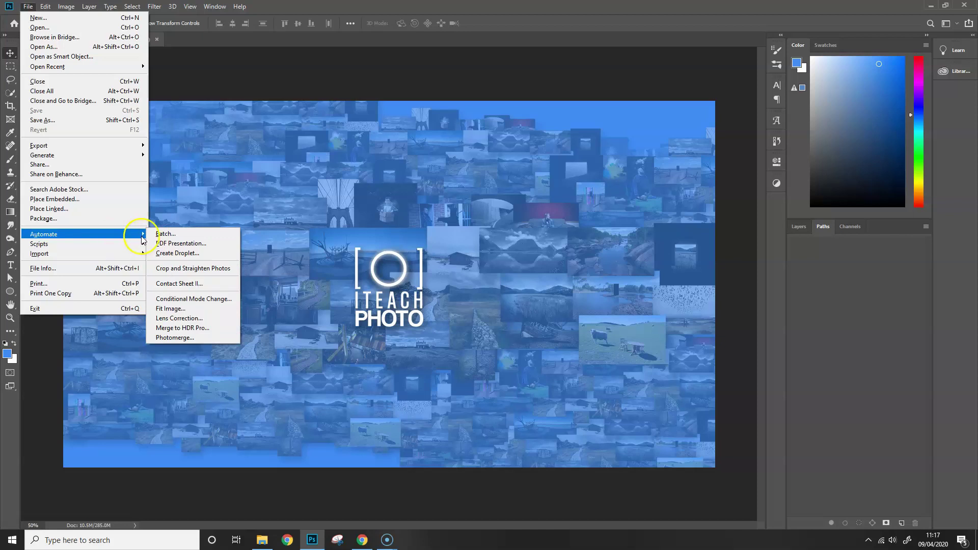
{"action": "left_click", "coordinate": [186, 288]}
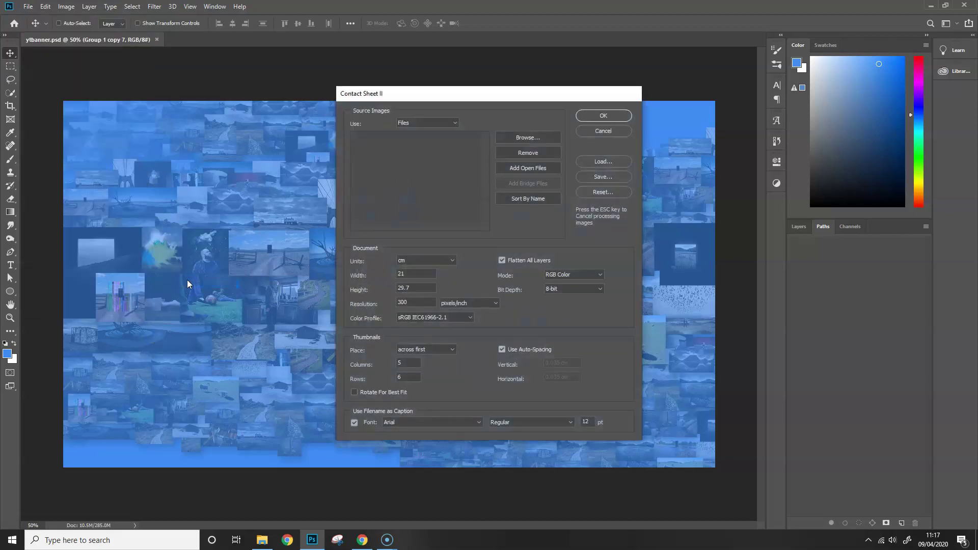
{"action": "left_click_drag", "start_coordinate": [498, 91], "coordinate": [411, 81]}
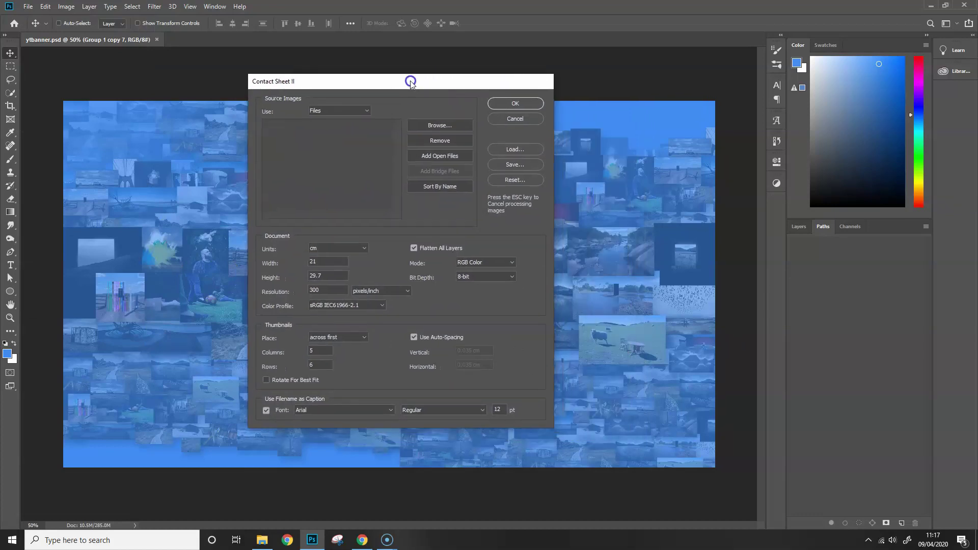
{"action": "left_click", "coordinate": [357, 110]}
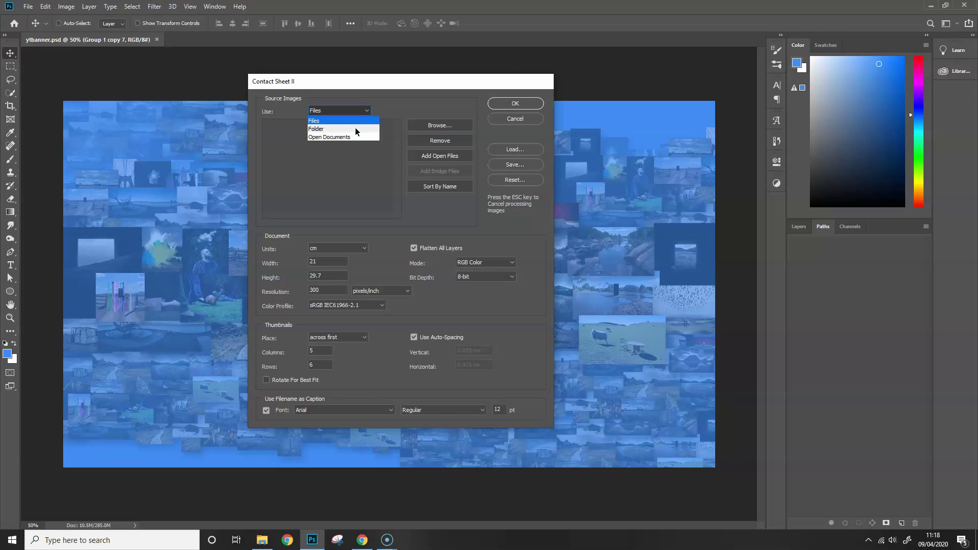
{"action": "left_click", "coordinate": [356, 120]}
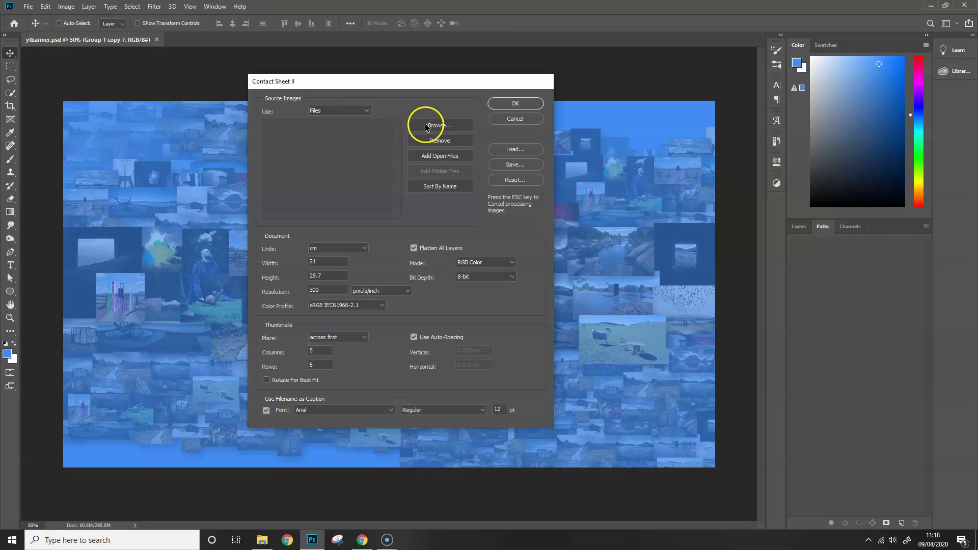
Browse to the photo folder in DCIM on the CANON_DC (F:) card and enlarge the browser
{"action": "left_click", "coordinate": [427, 125]}
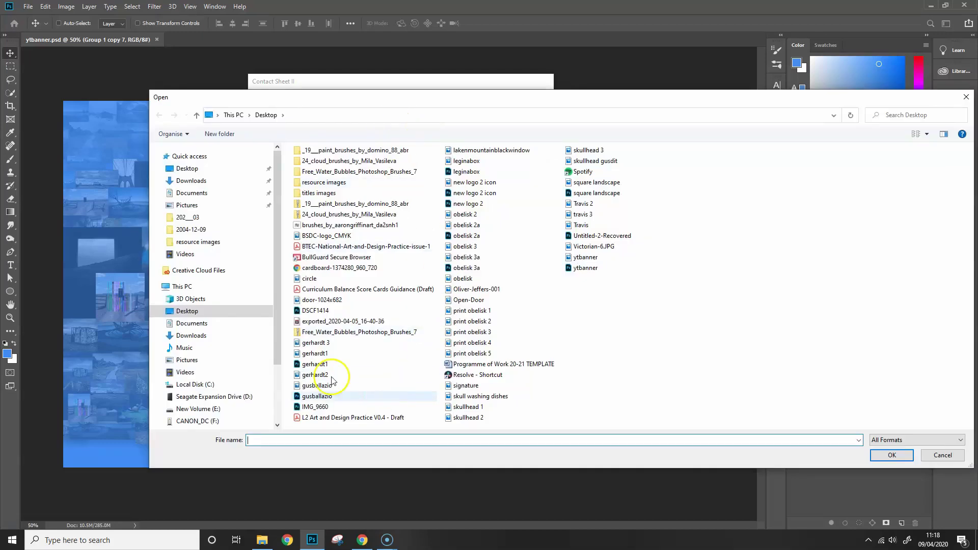
{"action": "left_click", "coordinate": [209, 422]}
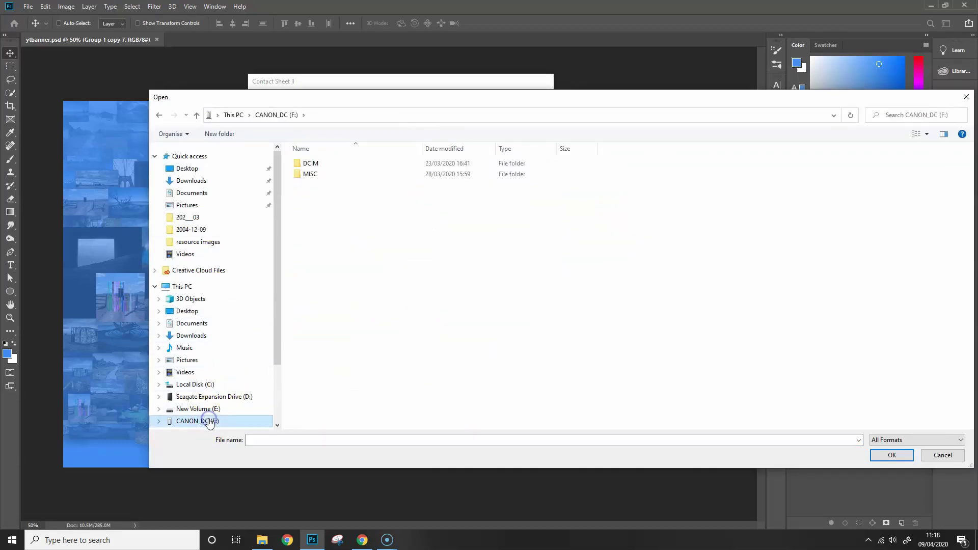
{"action": "double_click", "coordinate": [332, 165]}
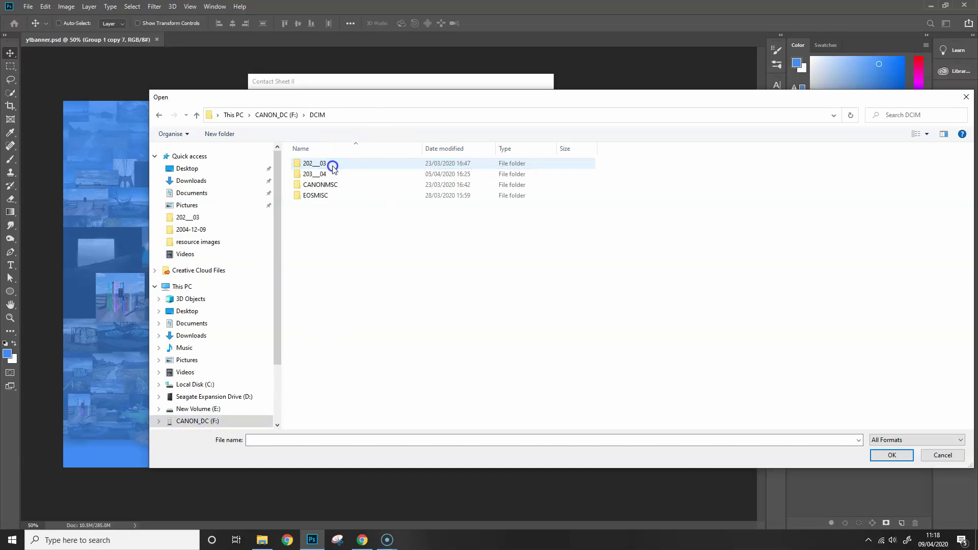
{"action": "double_click", "coordinate": [338, 174]}
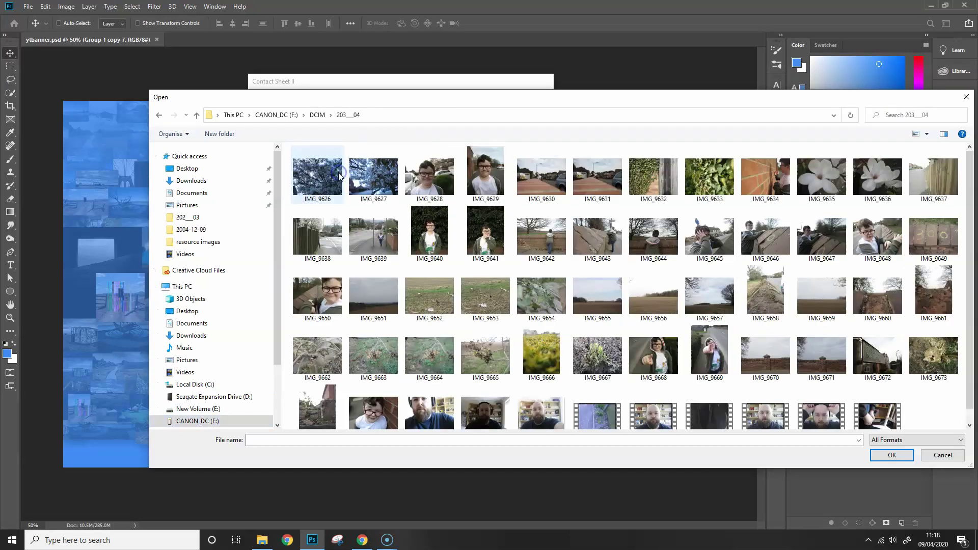
{"action": "left_click_drag", "start_coordinate": [616, 100], "coordinate": [525, 61]}
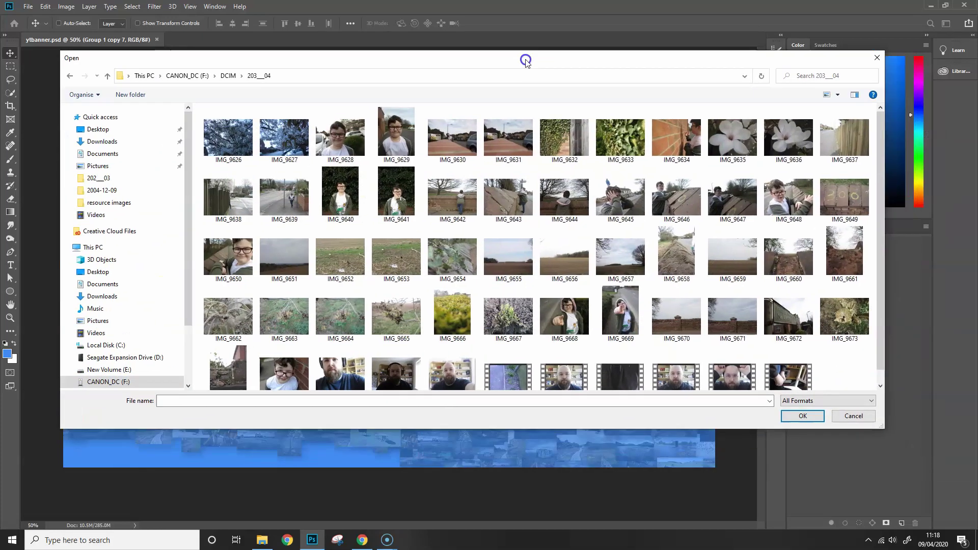
{"action": "left_click_drag", "start_coordinate": [866, 410], "coordinate": [900, 503]}
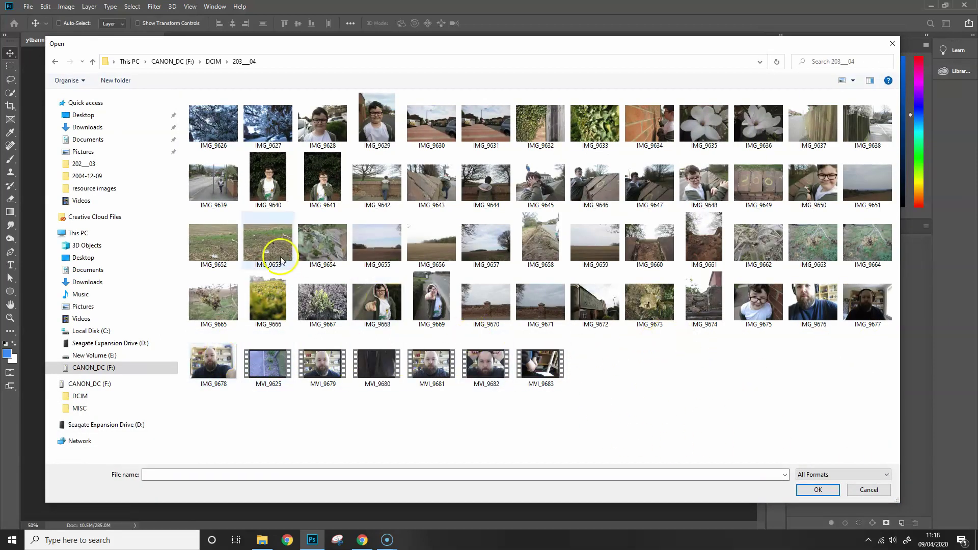
Try selecting the IMG_9626–IMG_9675 range, then individual photos 9628, 9629, 9642, 9657, 9668
{"action": "left_click", "coordinate": [225, 130]}
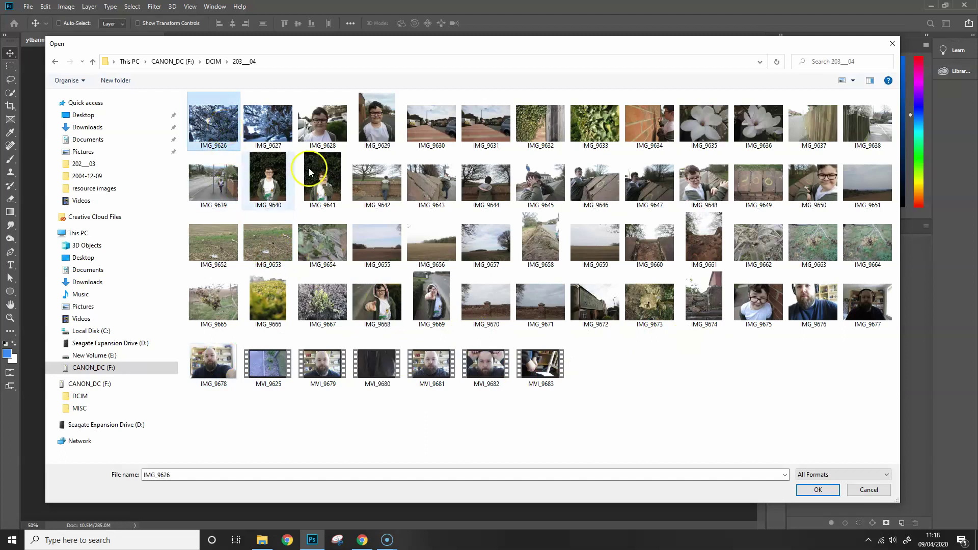
{"action": "left_click", "coordinate": [757, 303]}
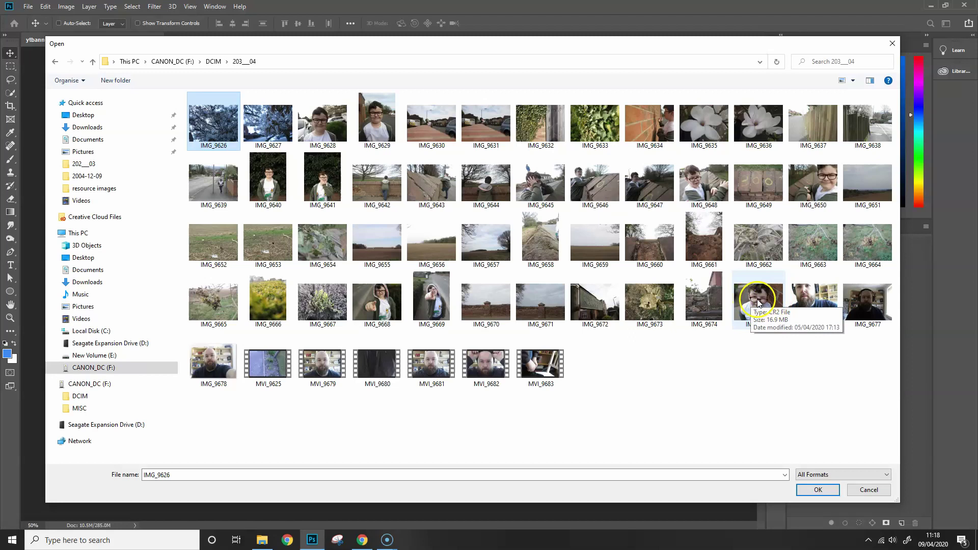
{"action": "left_click", "coordinate": [758, 303], "text": "shift"}
{"action": "left_click", "coordinate": [757, 303]}
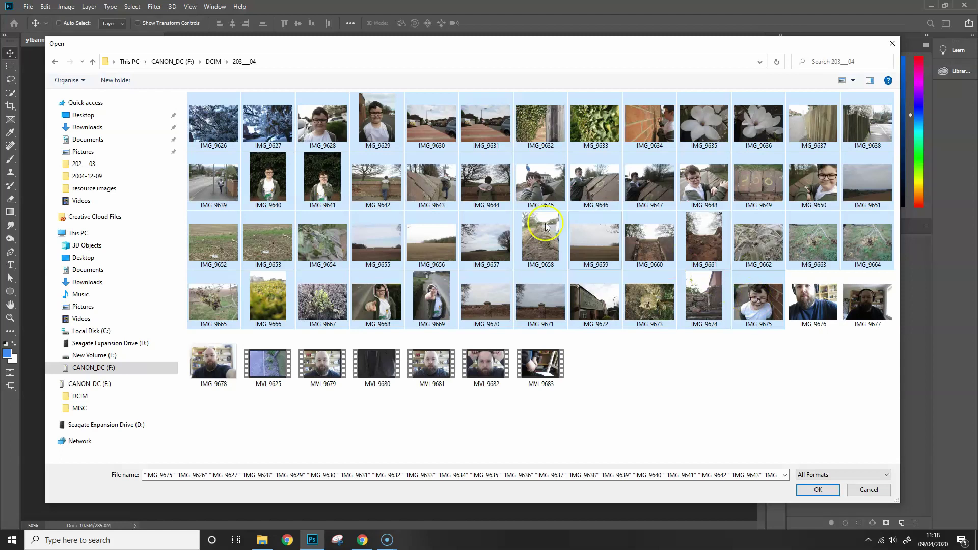
{"action": "left_click", "coordinate": [206, 133]}
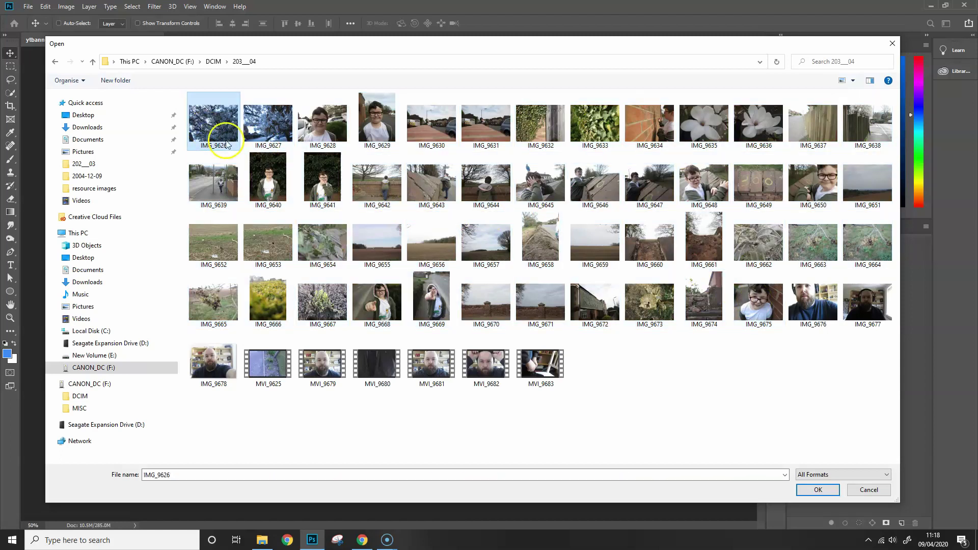
{"action": "left_click", "coordinate": [345, 133], "text": "ctrl"}
{"action": "left_click", "coordinate": [358, 137], "text": "ctrl"}
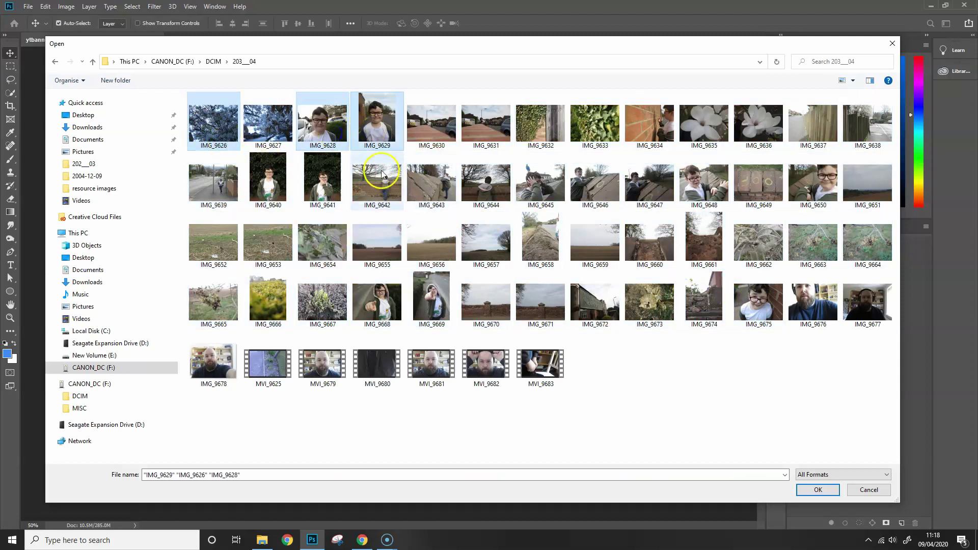
{"action": "left_click", "coordinate": [379, 181], "text": "ctrl"}
{"action": "left_click", "coordinate": [485, 239], "text": "ctrl"}
{"action": "left_click", "coordinate": [394, 289], "text": "ctrl"}
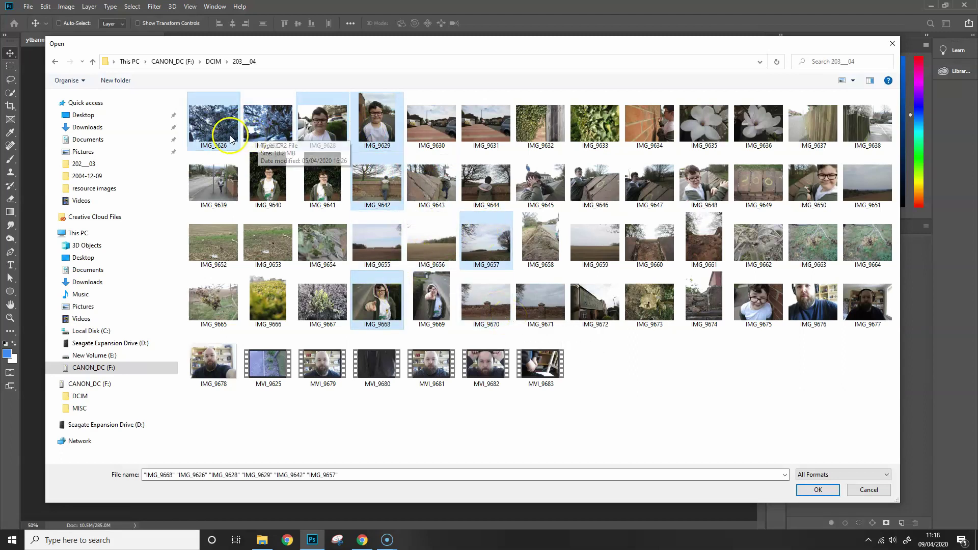
Select the full range IMG_9626 through IMG_9675 and confirm them as the source photos
{"action": "left_click", "coordinate": [215, 135]}
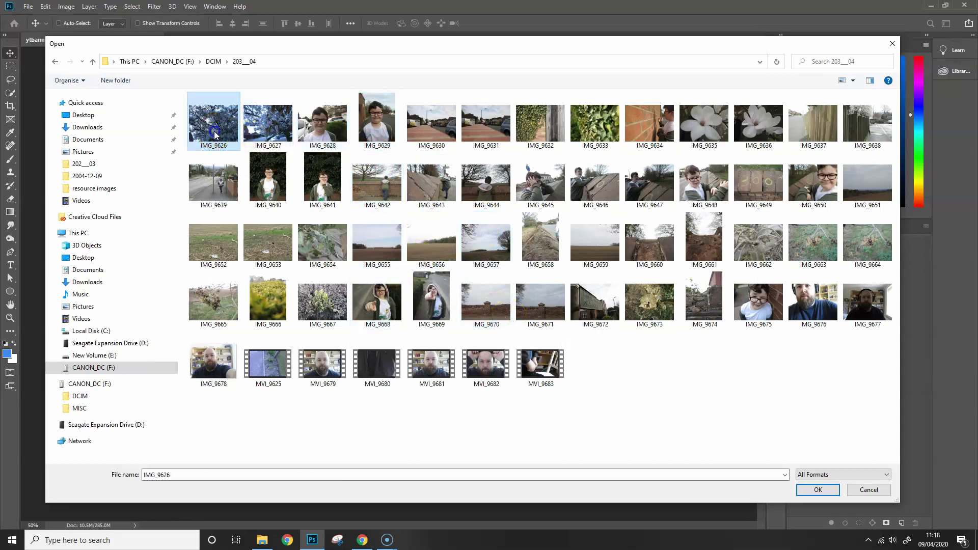
{"action": "left_click", "coordinate": [753, 308], "text": "shift"}
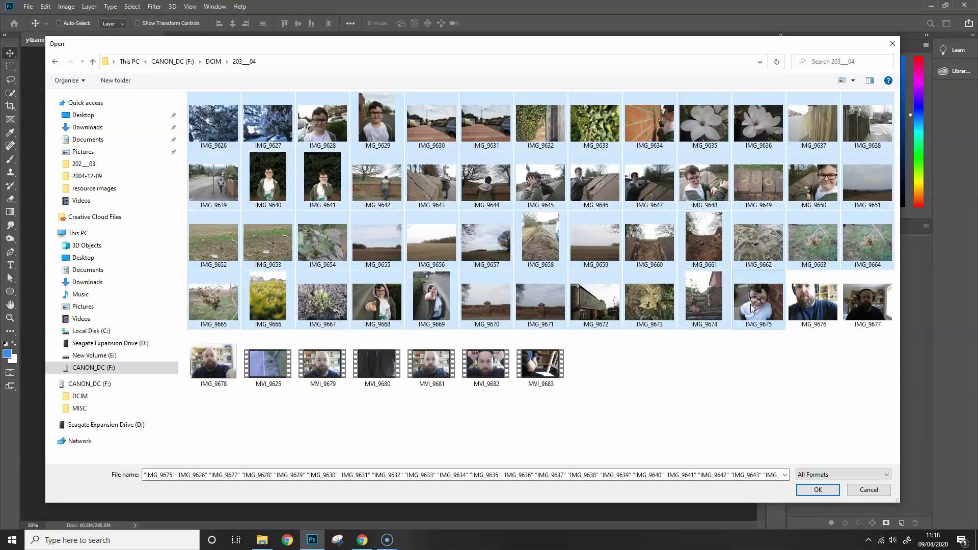
{"action": "left_click", "coordinate": [814, 489]}
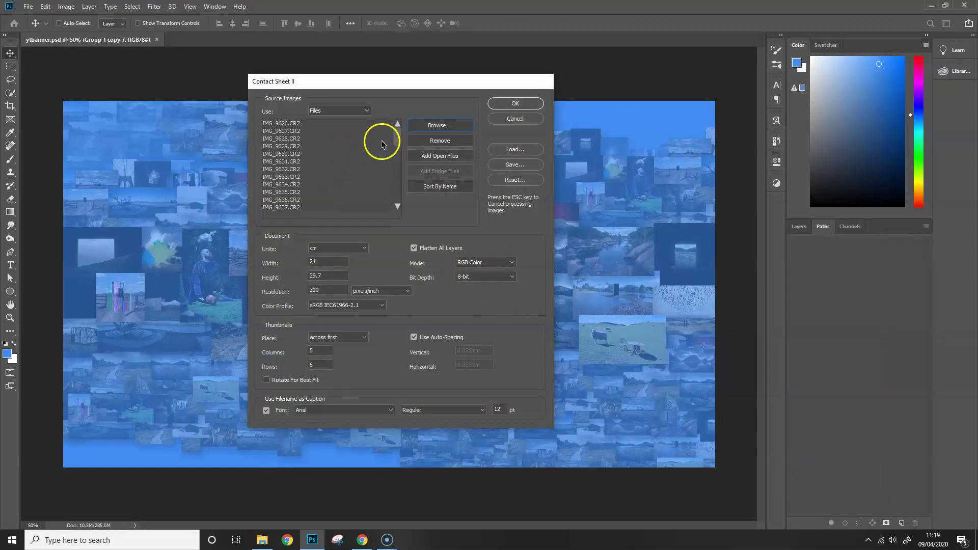
Keep centimetres as the unit for the 21 × 29.7 cm contact sheet page
{"action": "mouse_move", "coordinate": [397, 136]}
{"action": "left_mouse_down"}
{"action": "mouse_move", "coordinate": [396, 197]}
{"action": "mouse_move", "coordinate": [396, 131]}
{"action": "left_mouse_up"}
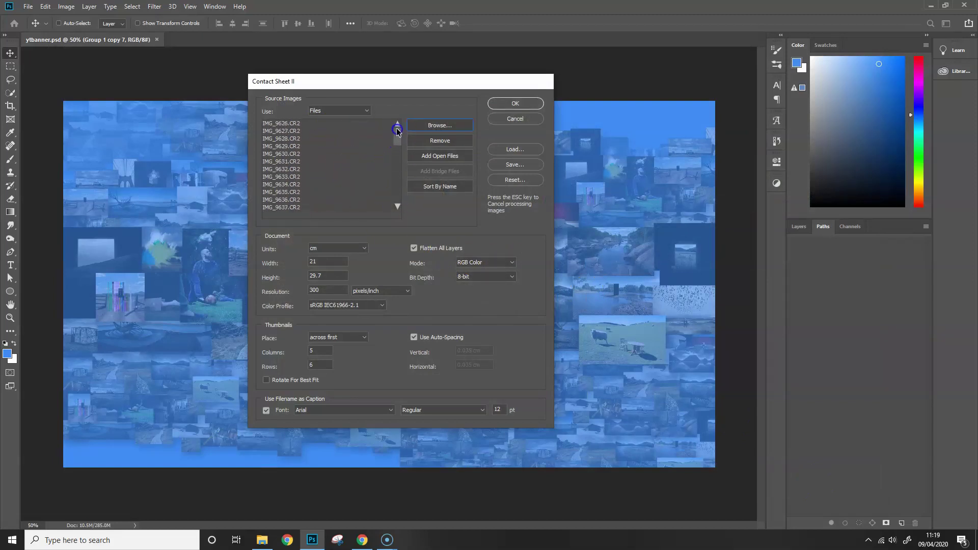
{"action": "left_click", "coordinate": [332, 248]}
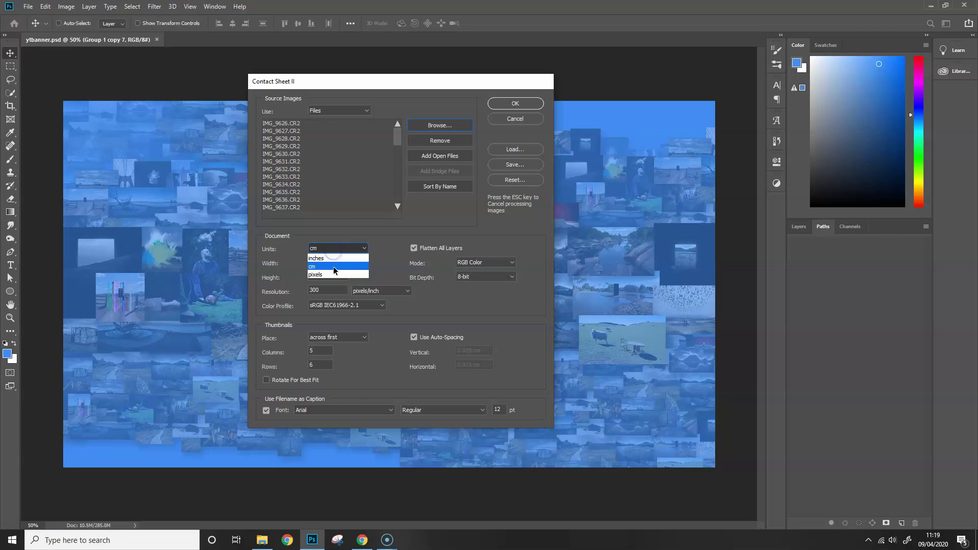
{"action": "left_click", "coordinate": [336, 266]}
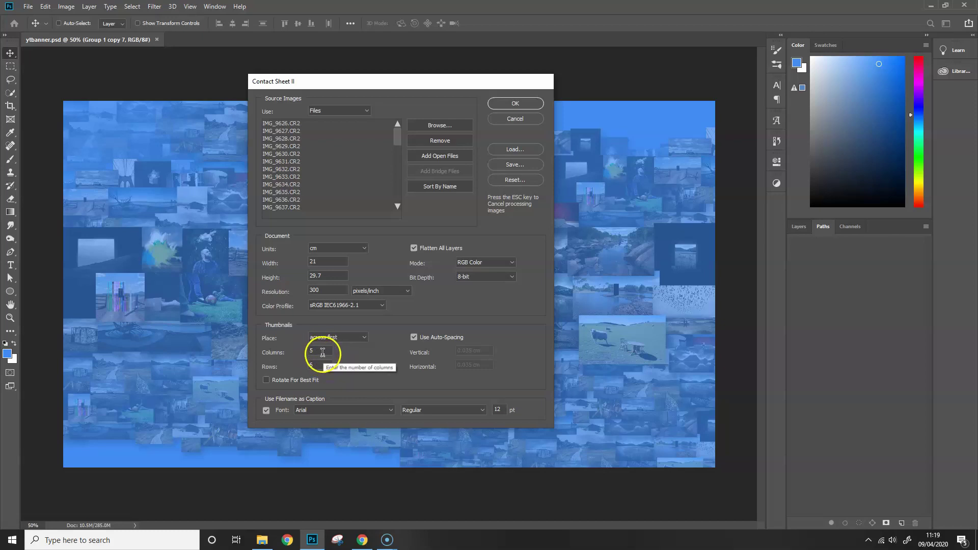
Replace the Rows value in the contact sheet layout, entering 4
{"action": "double_click", "coordinate": [310, 366]}
{"action": "type", "text": "4"}
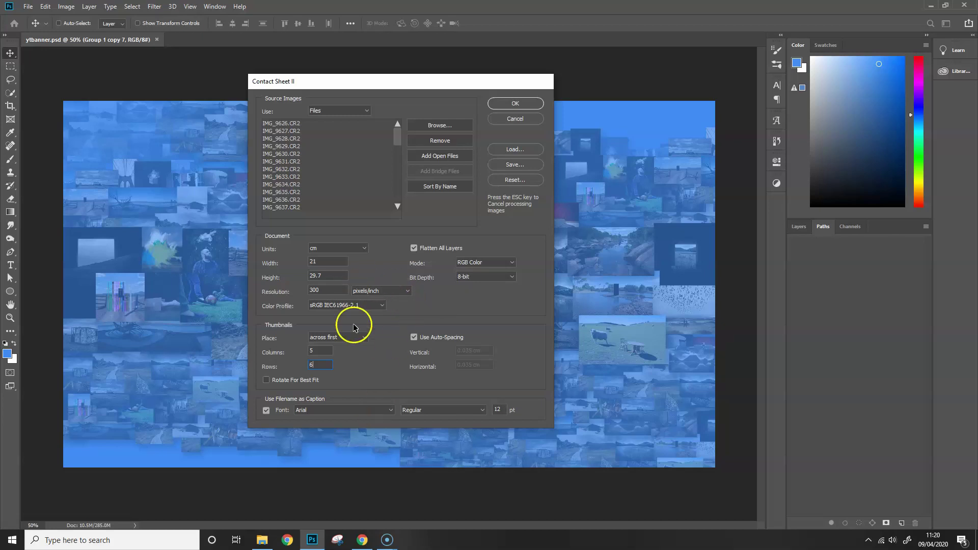
Confirm the settings to generate ContactSheet-001 and ContactSheet-002
{"action": "left_click", "coordinate": [522, 103]}
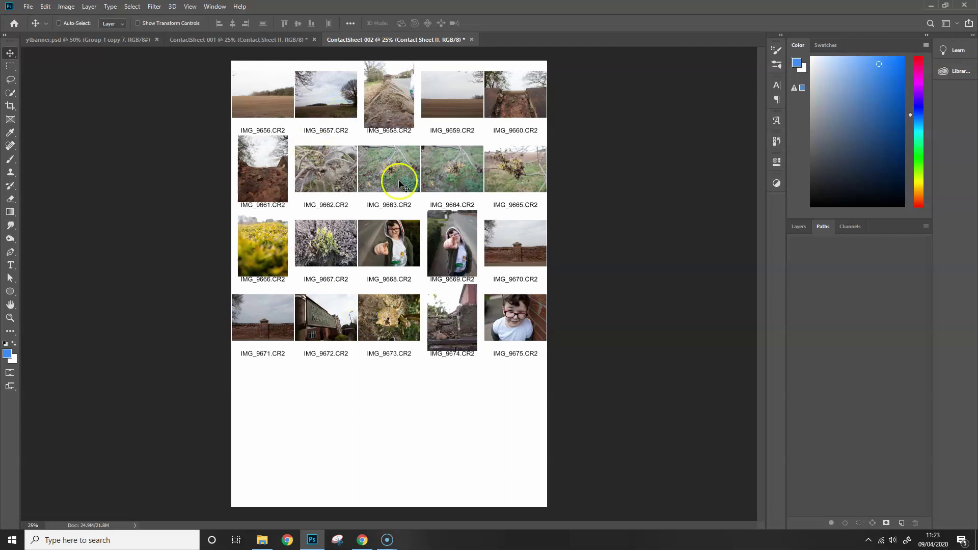
Compare both sheets and settle on ContactSheet-001 showing IMG_9626 to IMG_9655
{"action": "left_click", "coordinate": [266, 41]}
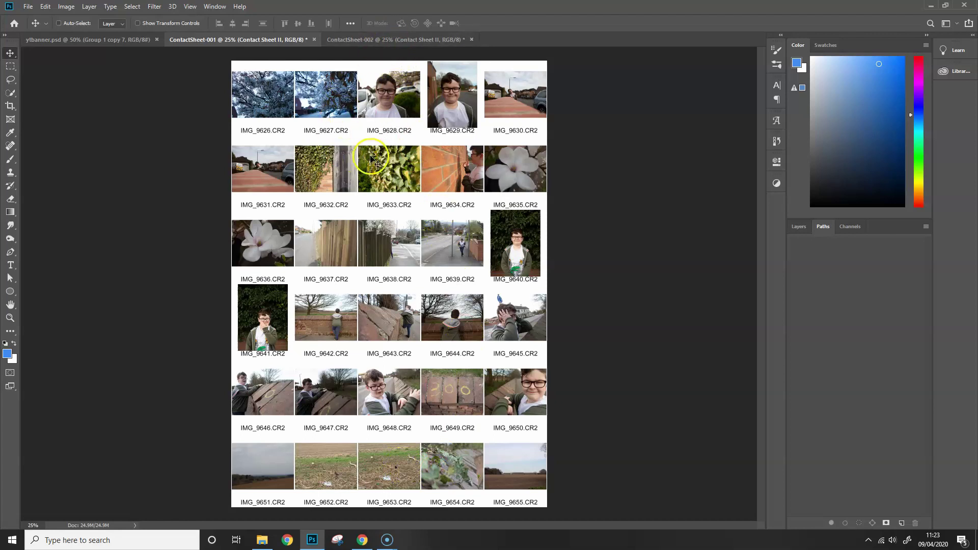
{"action": "left_click", "coordinate": [381, 39]}
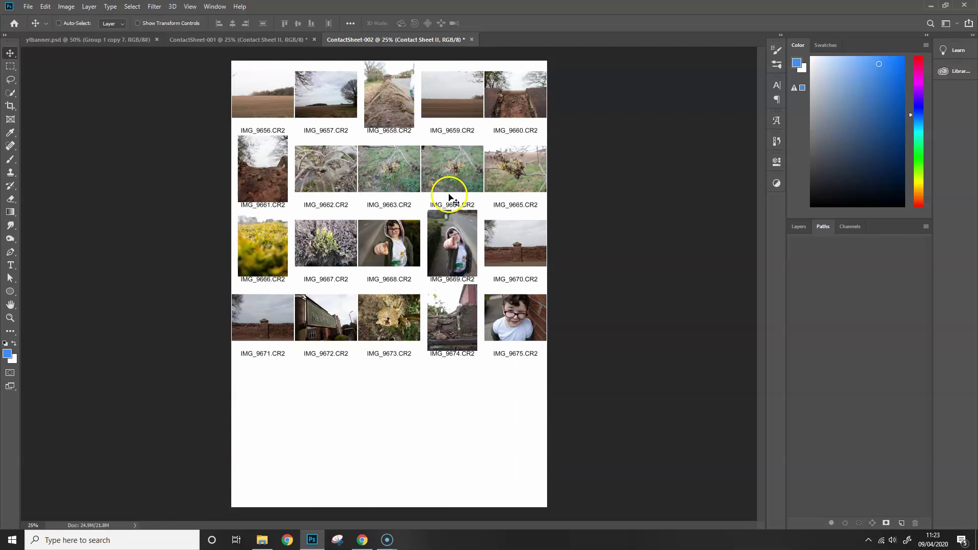
{"action": "left_click", "coordinate": [271, 40]}
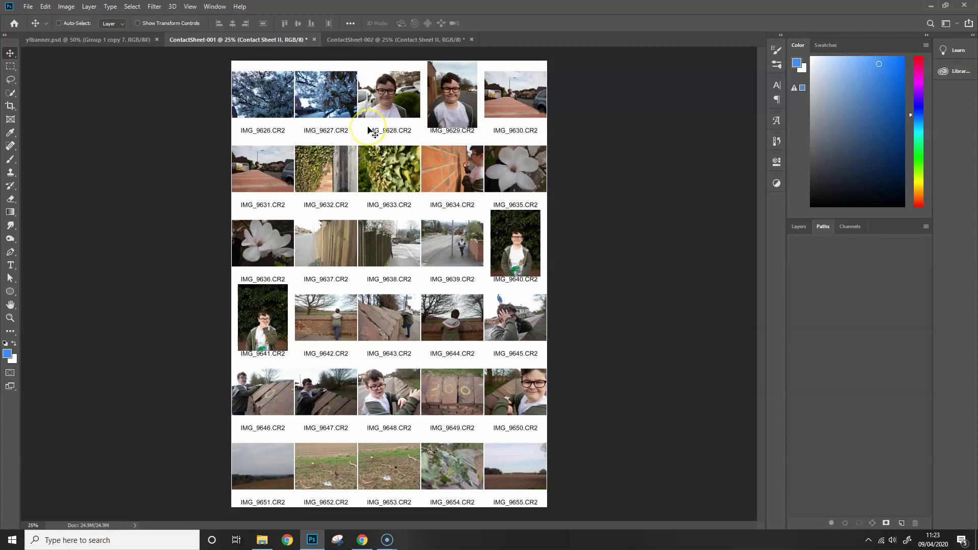
{"action": "left_click", "coordinate": [26, 6]}
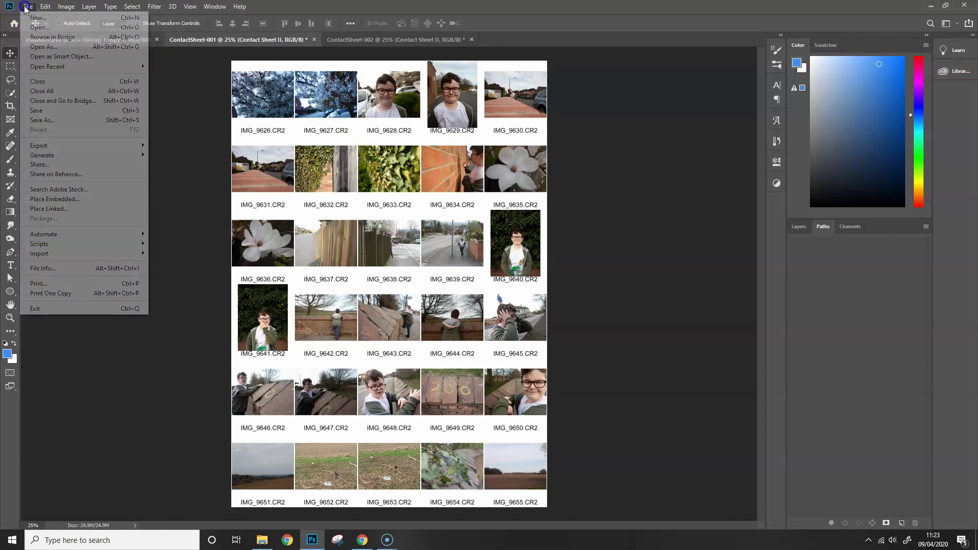
Save ContactSheet-001 under a new name and display its Layers panel
{"action": "left_click", "coordinate": [81, 119]}
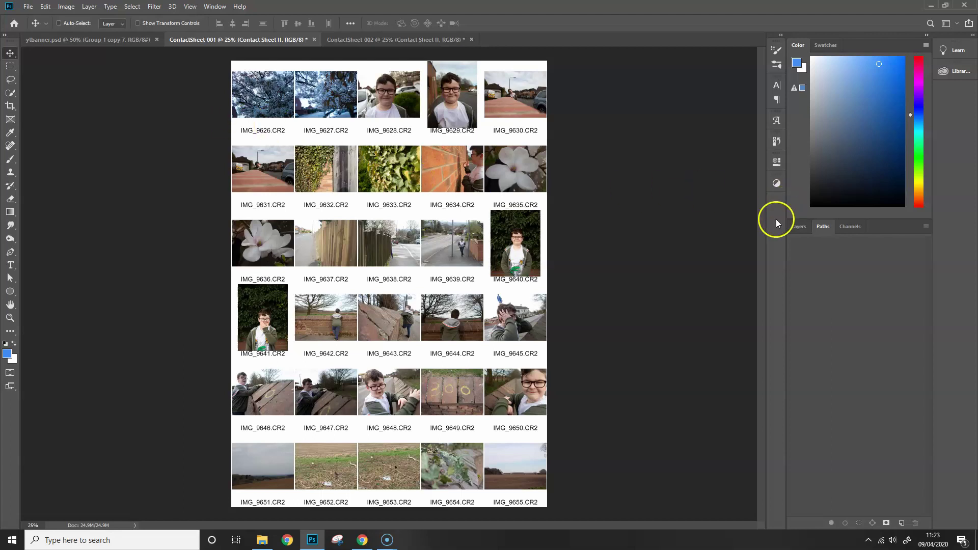
{"action": "left_click", "coordinate": [798, 227]}
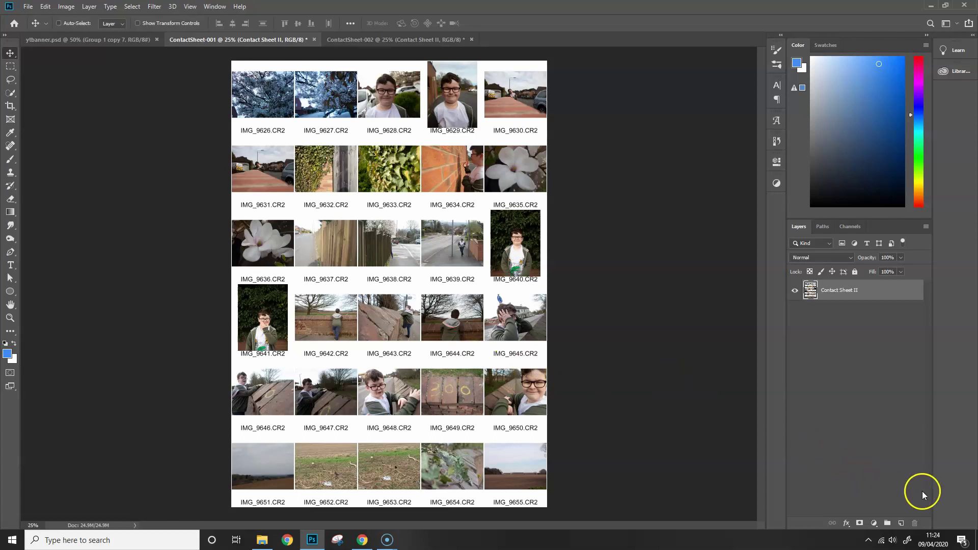
Add a blank Layer 1 for markups and pick the 900 px Hard Round brush
{"action": "left_click", "coordinate": [901, 523]}
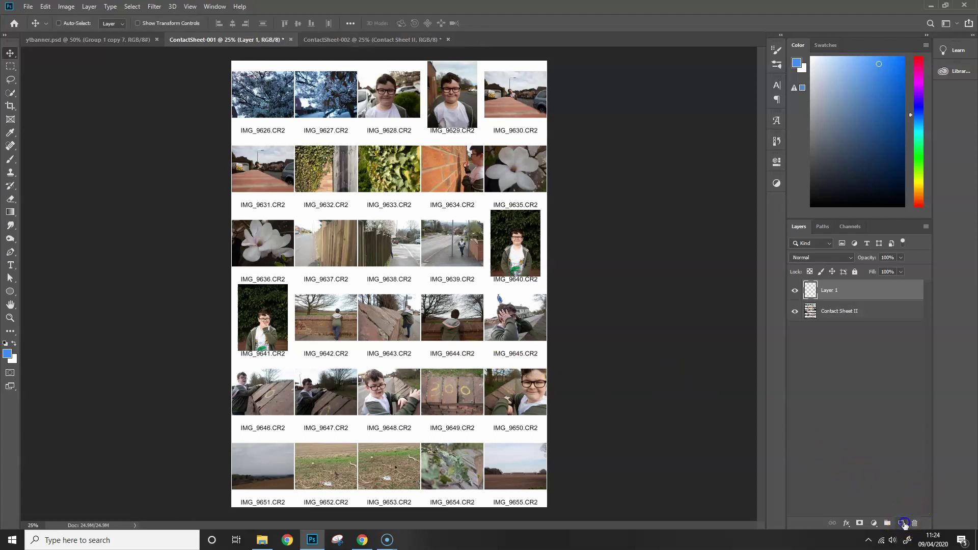
{"action": "left_click", "coordinate": [12, 160]}
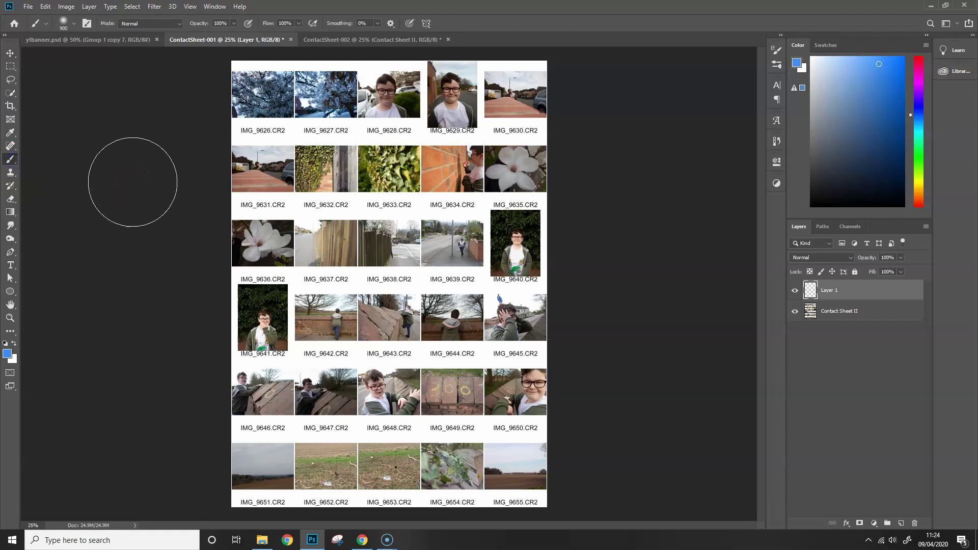
{"action": "left_click", "coordinate": [69, 23]}
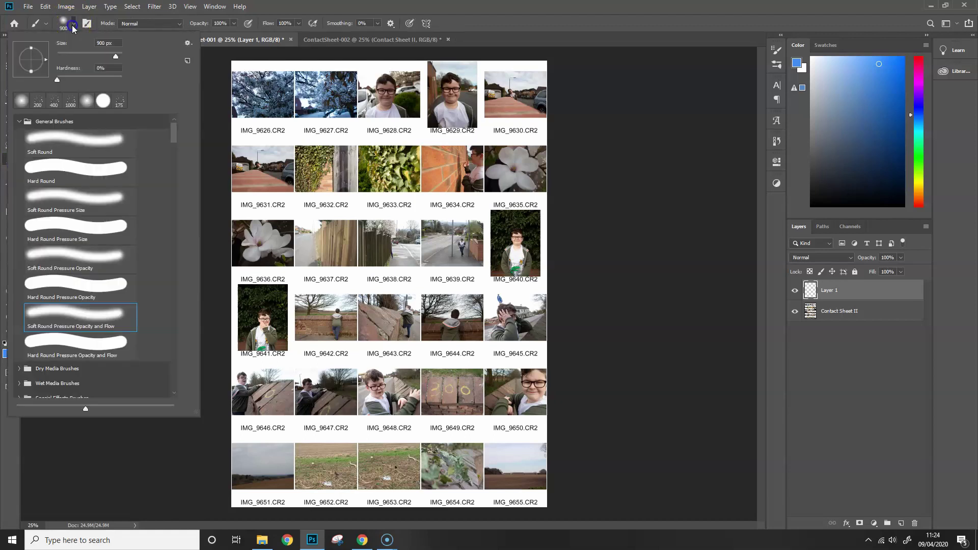
{"action": "left_click", "coordinate": [97, 169]}
Paint a green circle around IMG_9639 on Layer 1 with a 25 px brush
{"action": "left_click", "coordinate": [647, 255]}
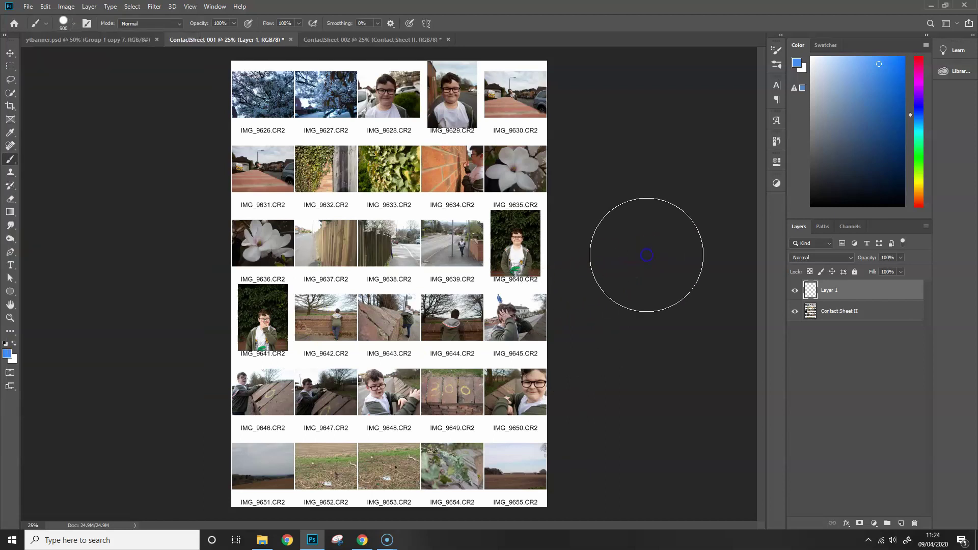
{"action": "key", "text": "bracketleft"}
{"action": "key", "text": "bracketleft"}
{"action": "key", "text": "bracketleft"}
{"action": "key", "text": "bracketleft"}
{"action": "key", "text": "bracketleft"}
{"action": "key", "text": "bracketleft"}
{"action": "key", "text": "bracketleft"}
{"action": "key", "text": "bracketleft"}
{"action": "key", "text": "bracketleft"}
{"action": "key", "text": "bracketleft"}
{"action": "key", "text": "bracketleft"}
{"action": "key", "text": "bracketleft"}
{"action": "key", "text": "bracketleft"}
{"action": "key", "text": "bracketleft"}
{"action": "key", "text": "bracketleft"}
{"action": "key", "text": "bracketleft"}
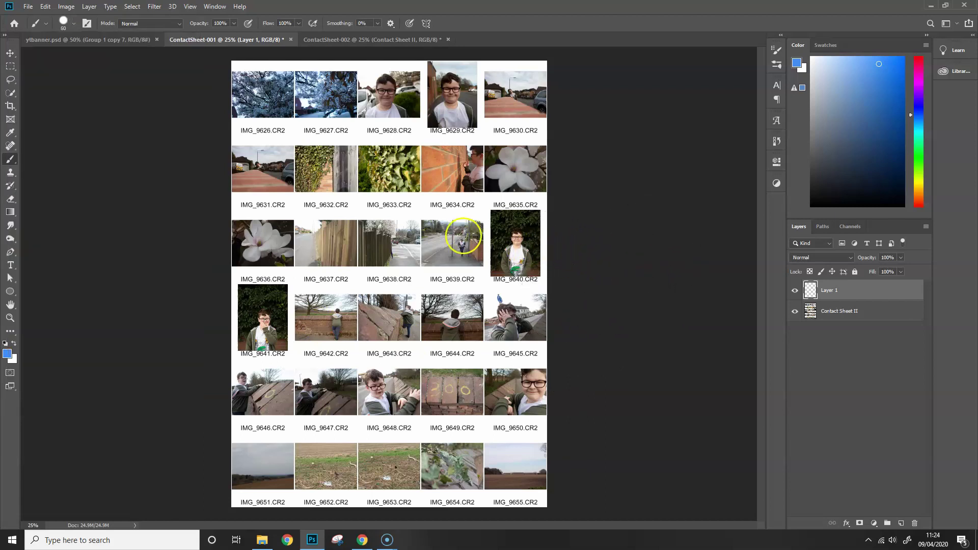
{"action": "key", "text": "bracketleft"}
{"action": "key", "text": "bracketleft"}
{"action": "key", "text": "bracketleft"}
{"action": "key", "text": "bracketleft"}
{"action": "key", "text": "bracketleft"}
{"action": "key", "text": "bracketleft"}
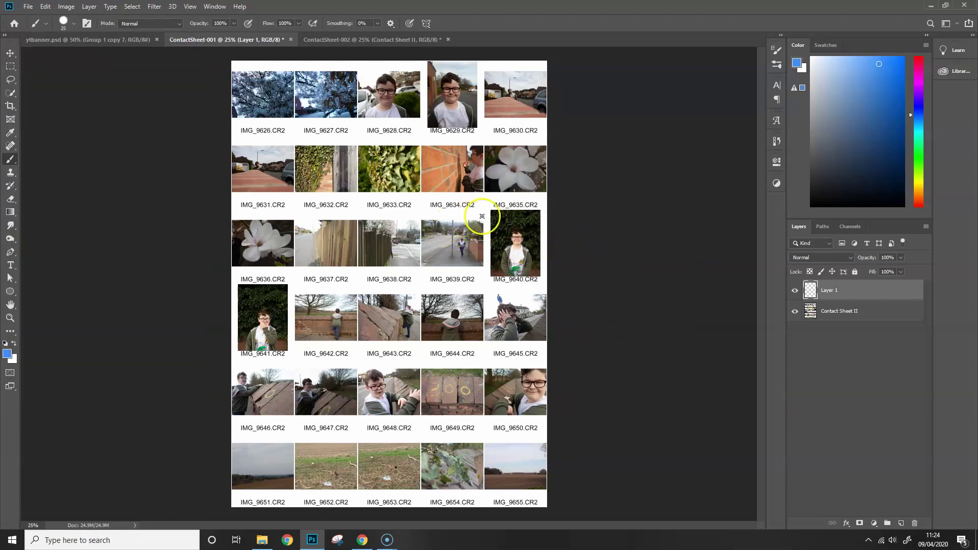
{"action": "left_click", "coordinate": [919, 159]}
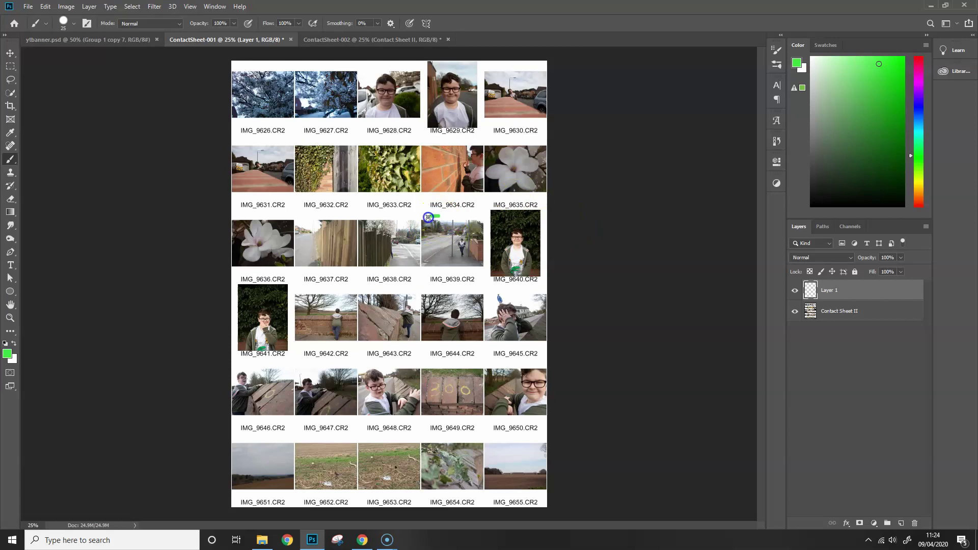
{"action": "mouse_move", "coordinate": [439, 216]}
{"action": "left_mouse_down"}
{"action": "mouse_move", "coordinate": [434, 268]}
{"action": "mouse_move", "coordinate": [482, 253]}
{"action": "left_mouse_up"}
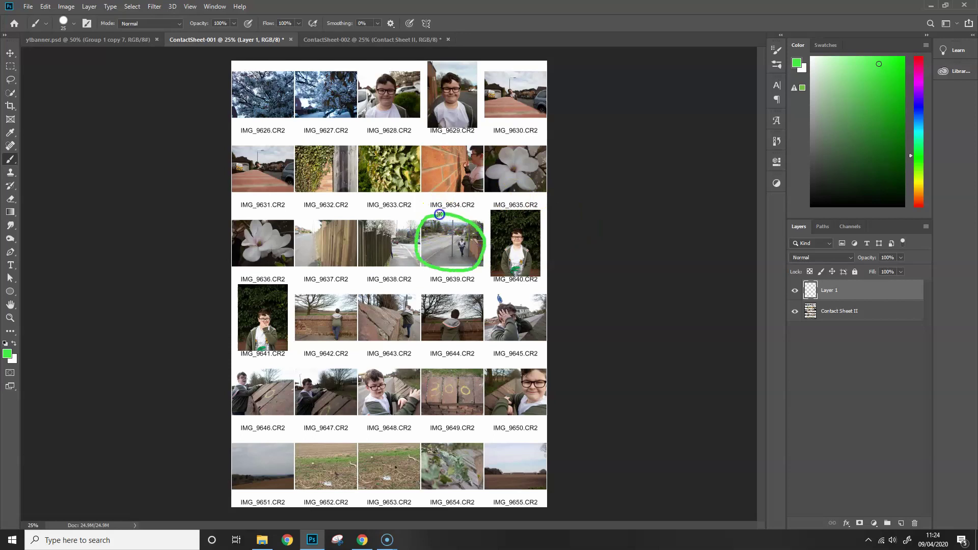
{"action": "left_click", "coordinate": [795, 291]}
{"action": "left_click", "coordinate": [795, 291]}
Try circling IMG_9641 in green, then undo that circle
{"action": "left_click_drag", "start_coordinate": [257, 286], "coordinate": [239, 319]}
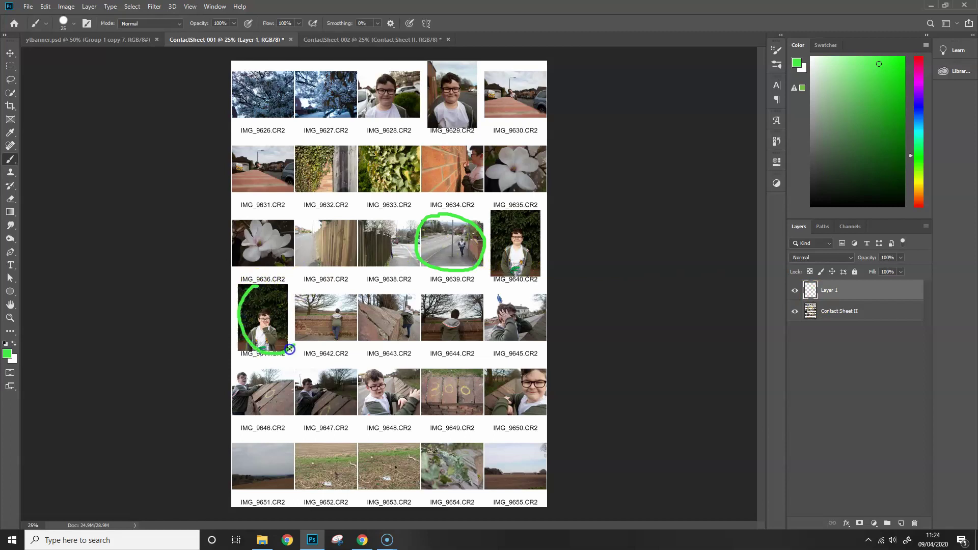
{"action": "mouse_move", "coordinate": [289, 350]}
{"action": "left_mouse_down"}
{"action": "mouse_move", "coordinate": [301, 310]}
{"action": "mouse_move", "coordinate": [273, 286]}
{"action": "left_mouse_up"}
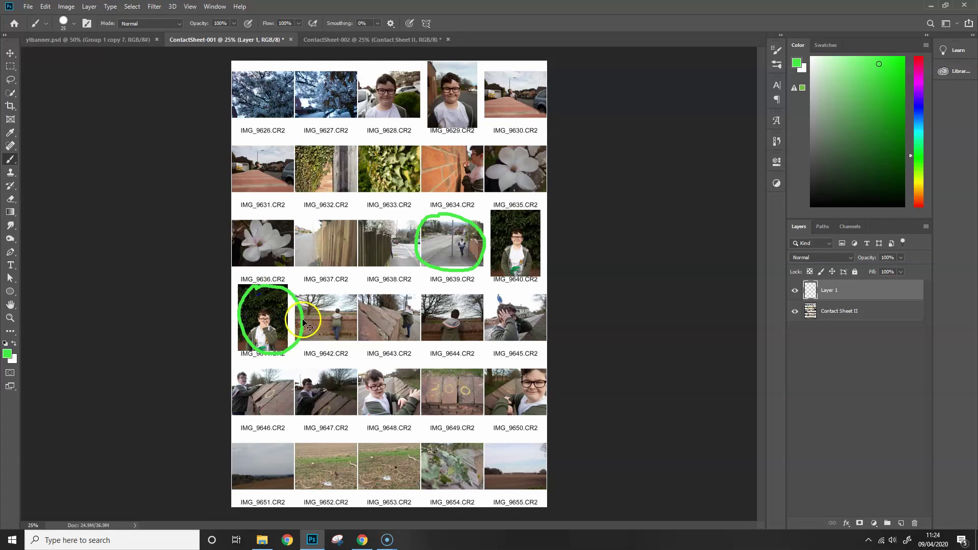
{"action": "key", "text": "ctrl+z"}
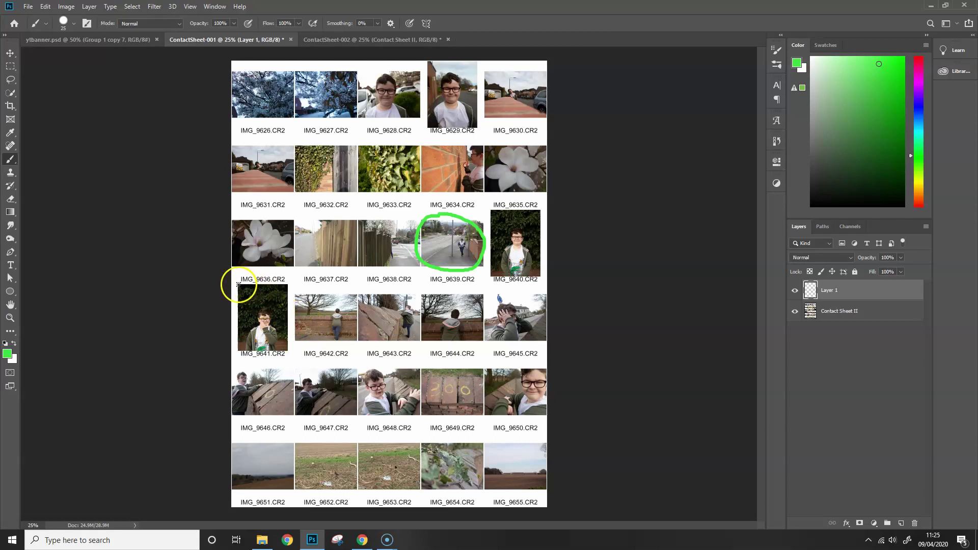
Draw a straight-edged green box around the IMG_9641 thumbnail, corner to corner
{"action": "left_click", "coordinate": [238, 284]}
{"action": "left_click", "coordinate": [287, 357], "text": "shift"}
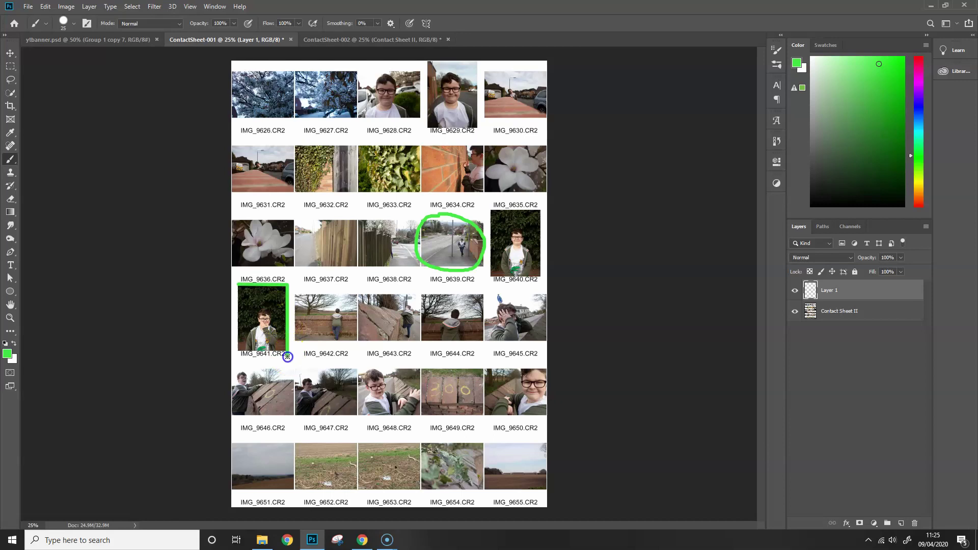
{"action": "left_click", "coordinate": [236, 358], "text": "shift"}
{"action": "left_click", "coordinate": [239, 287], "text": "shift"}
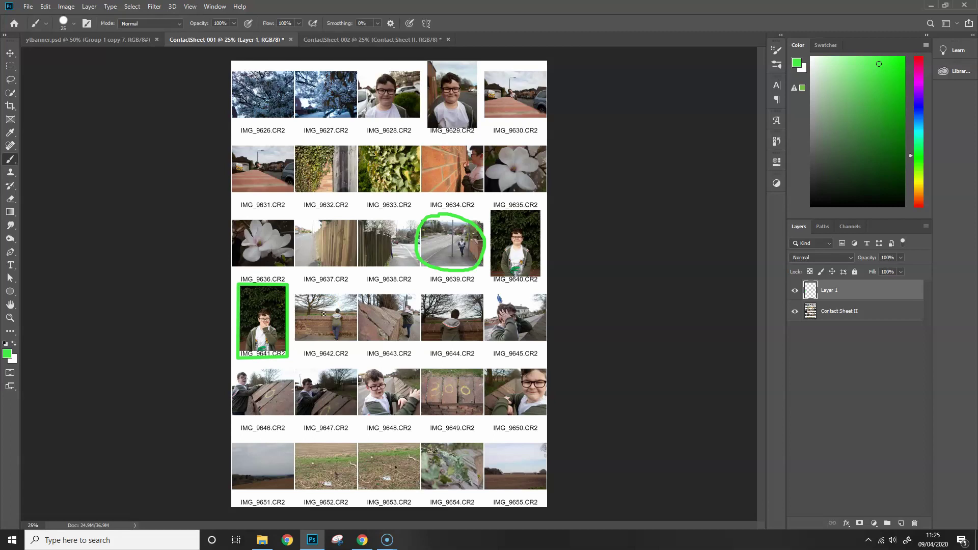
Zoom in to 100% around the IMG_9641 photo on the contact sheet
{"action": "key", "text": "z"}
{"action": "left_click", "coordinate": [282, 327]}
{"action": "left_click", "coordinate": [282, 328]}
{"action": "left_click", "coordinate": [229, 324]}
{"action": "left_click", "coordinate": [229, 323]}
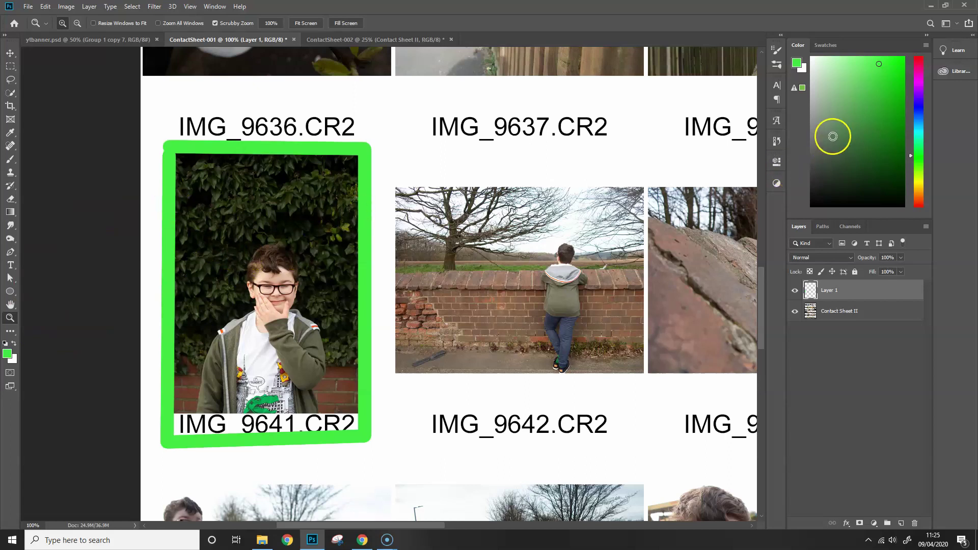
With a yellow size-9 brush, paint a straight line and a scribble over IMG_9641, then show History
{"action": "left_click", "coordinate": [920, 188]}
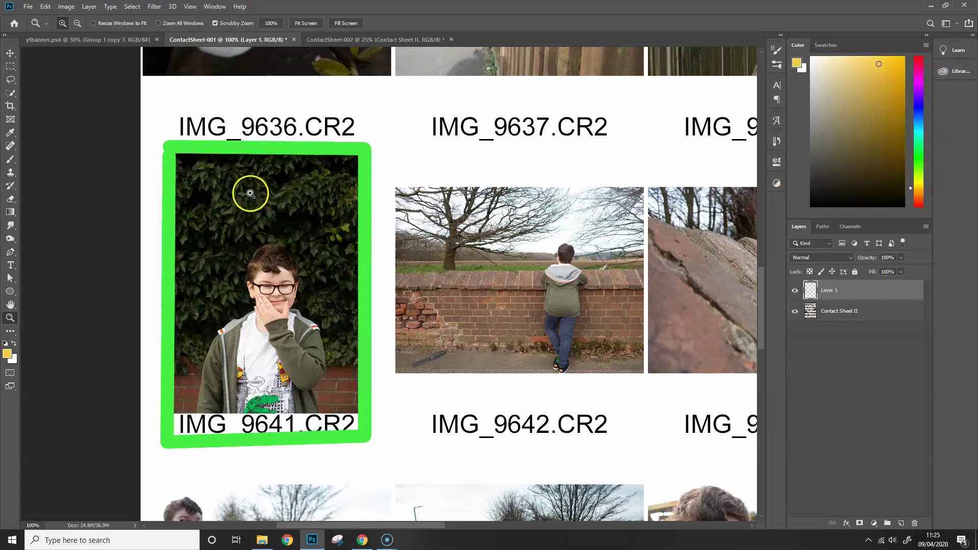
{"action": "key", "text": "b"}
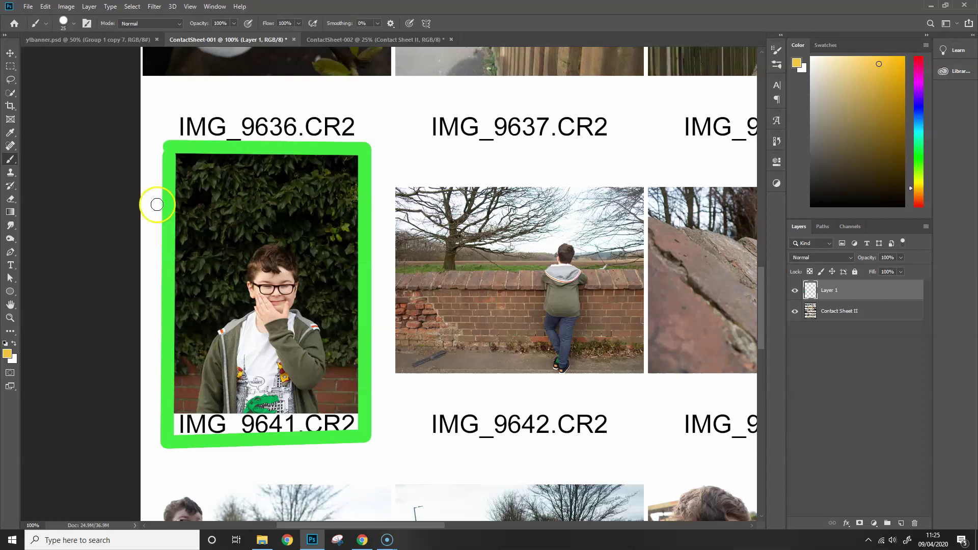
{"action": "key", "text": "bracketleft"}
{"action": "key", "text": "bracketleft"}
{"action": "key", "text": "bracketleft"}
{"action": "key", "text": "bracketleft"}
{"action": "left_click_drag", "start_coordinate": [158, 221], "coordinate": [349, 221]}
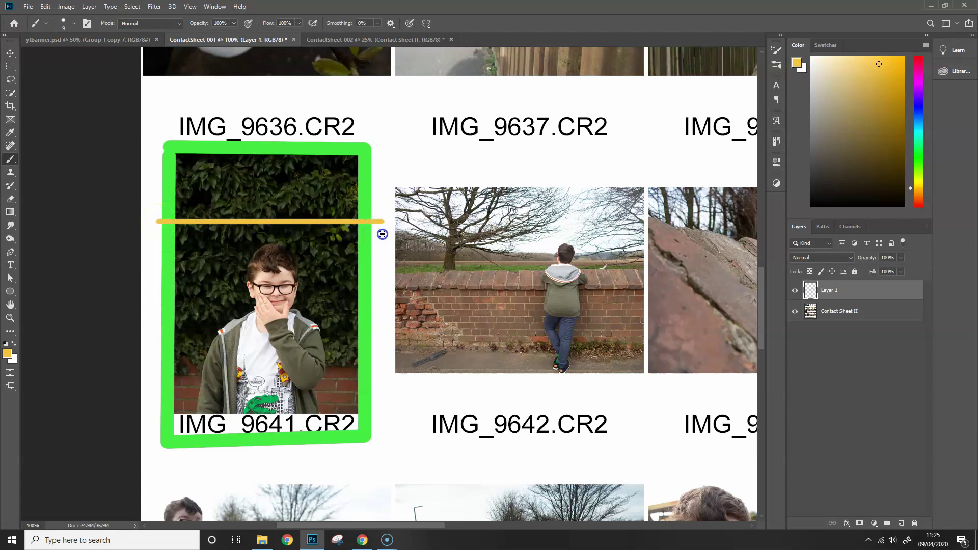
{"action": "mouse_move", "coordinate": [191, 164]}
{"action": "left_mouse_down"}
{"action": "mouse_move", "coordinate": [308, 179]}
{"action": "mouse_move", "coordinate": [352, 201]}
{"action": "mouse_move", "coordinate": [355, 192]}
{"action": "left_mouse_up"}
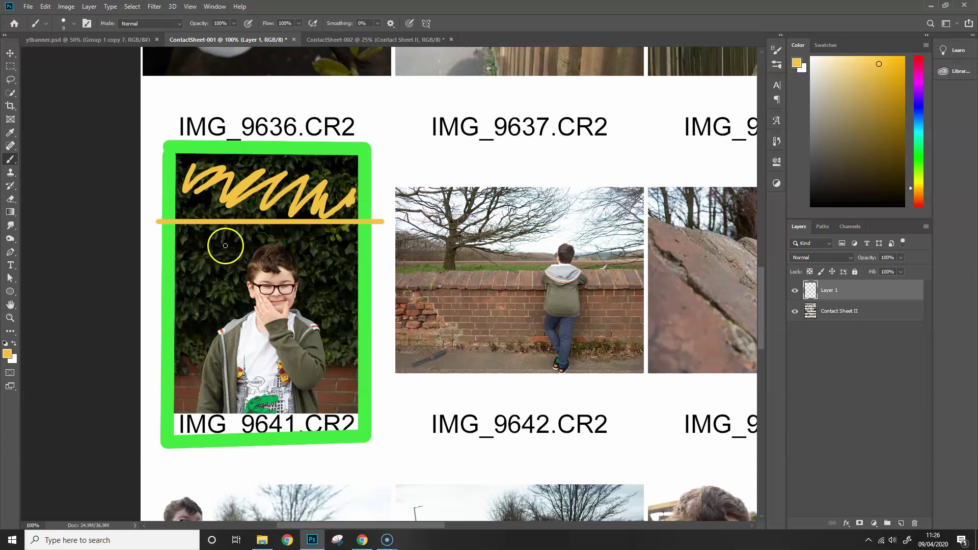
{"action": "left_click", "coordinate": [776, 141]}
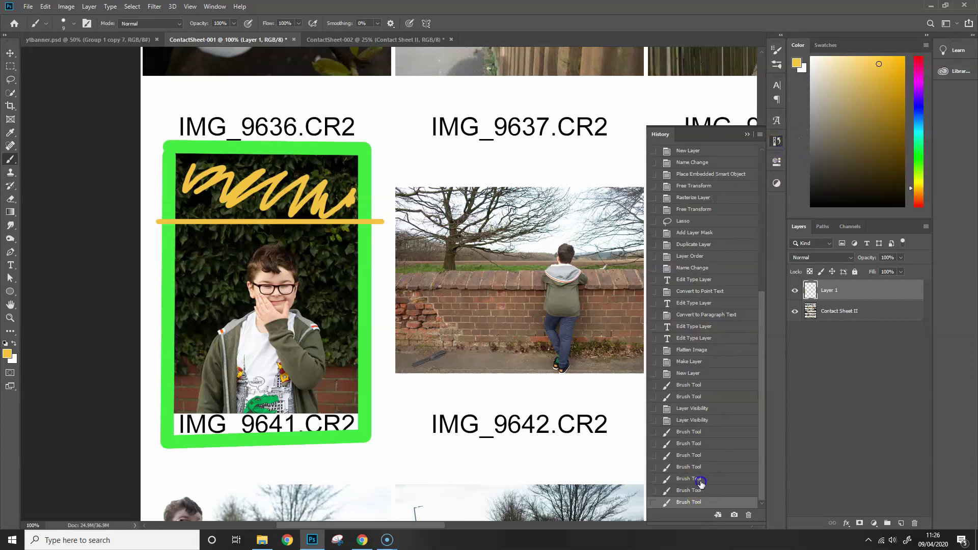
Revert the trial strokes in History and scribble yellow along all four inner edges of IMG_9641
{"action": "left_click", "coordinate": [702, 479]}
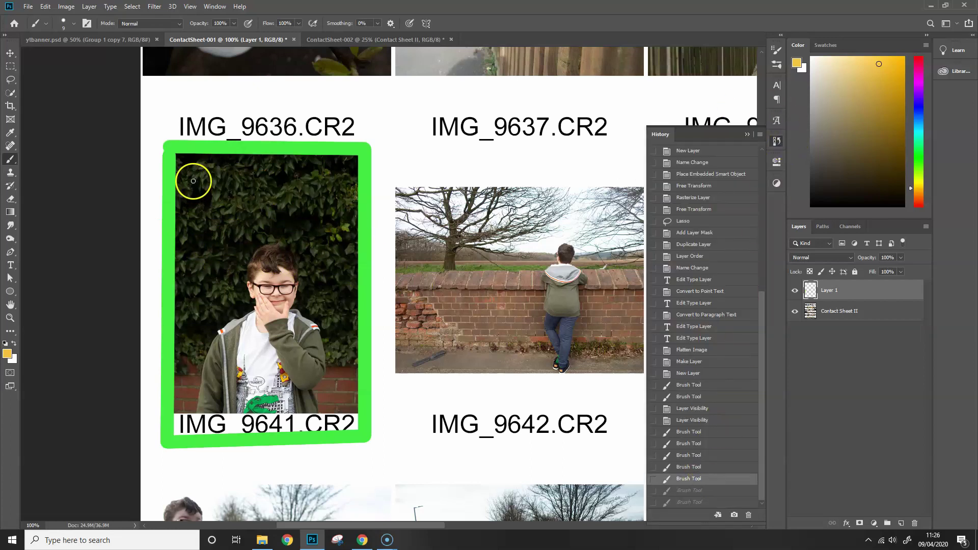
{"action": "mouse_move", "coordinate": [176, 156]}
{"action": "left_mouse_down"}
{"action": "mouse_move", "coordinate": [211, 163]}
{"action": "mouse_move", "coordinate": [174, 228]}
{"action": "left_mouse_up"}
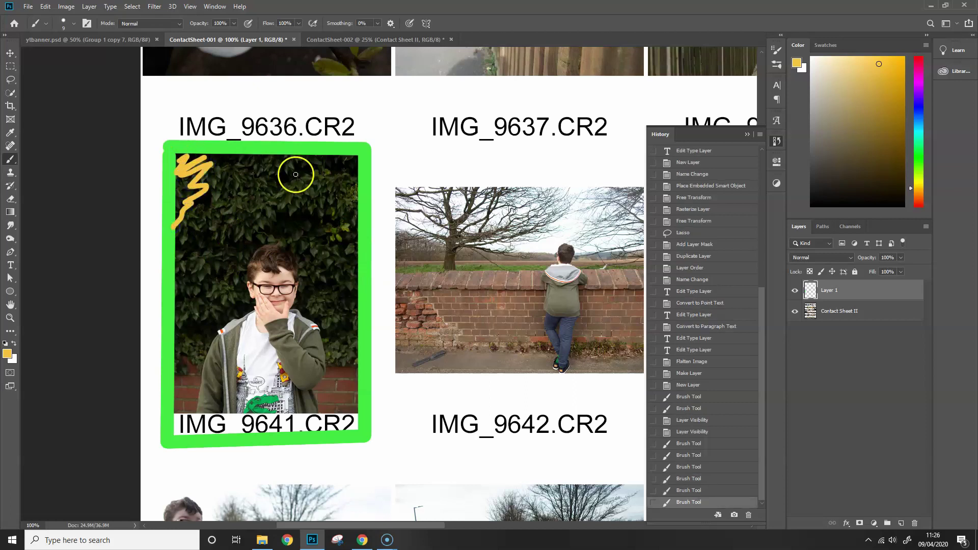
{"action": "mouse_move", "coordinate": [335, 155]}
{"action": "left_mouse_down"}
{"action": "mouse_move", "coordinate": [359, 184]}
{"action": "mouse_move", "coordinate": [356, 224]}
{"action": "left_mouse_up"}
{"action": "mouse_move", "coordinate": [183, 161]}
{"action": "left_mouse_down"}
{"action": "mouse_move", "coordinate": [251, 153]}
{"action": "mouse_move", "coordinate": [284, 163]}
{"action": "mouse_move", "coordinate": [201, 216]}
{"action": "mouse_move", "coordinate": [169, 265]}
{"action": "mouse_move", "coordinate": [176, 395]}
{"action": "mouse_move", "coordinate": [204, 410]}
{"action": "mouse_move", "coordinate": [186, 387]}
{"action": "left_mouse_up"}
{"action": "mouse_move", "coordinate": [290, 393]}
{"action": "left_mouse_down"}
{"action": "mouse_move", "coordinate": [331, 410]}
{"action": "mouse_move", "coordinate": [359, 385]}
{"action": "mouse_move", "coordinate": [361, 222]}
{"action": "mouse_move", "coordinate": [357, 321]}
{"action": "left_mouse_up"}
{"action": "left_click_drag", "start_coordinate": [355, 377], "coordinate": [355, 378]}
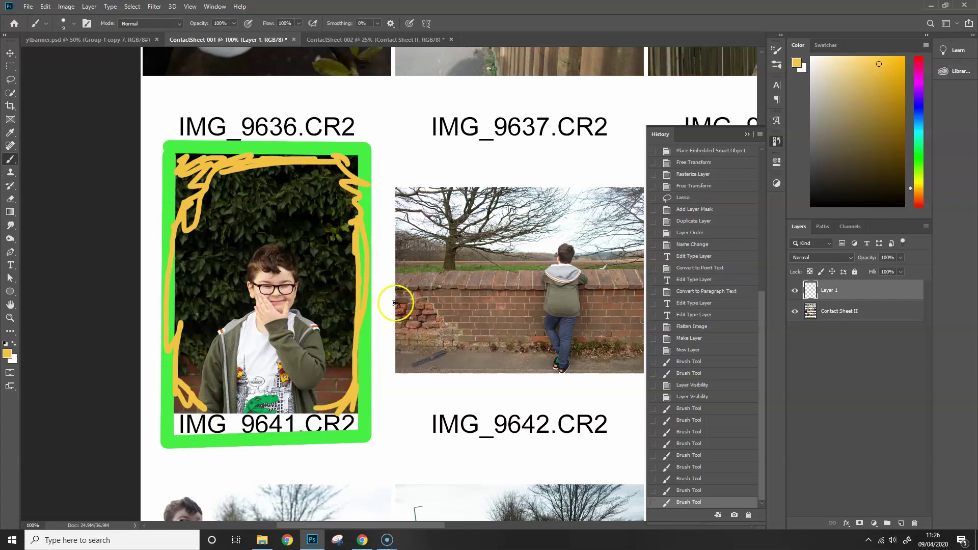
{"action": "left_click_drag", "start_coordinate": [535, 283], "coordinate": [413, 278]}
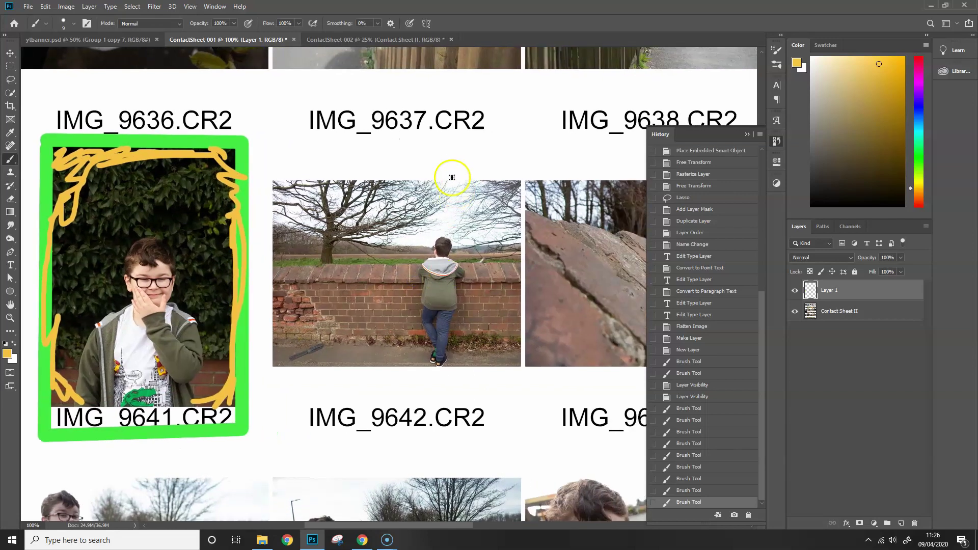
Undo the stray stroke and draw a straight vertical yellow line down IMG_9642
{"action": "left_click_drag", "start_coordinate": [438, 165], "coordinate": [438, 218], "text": "shift"}
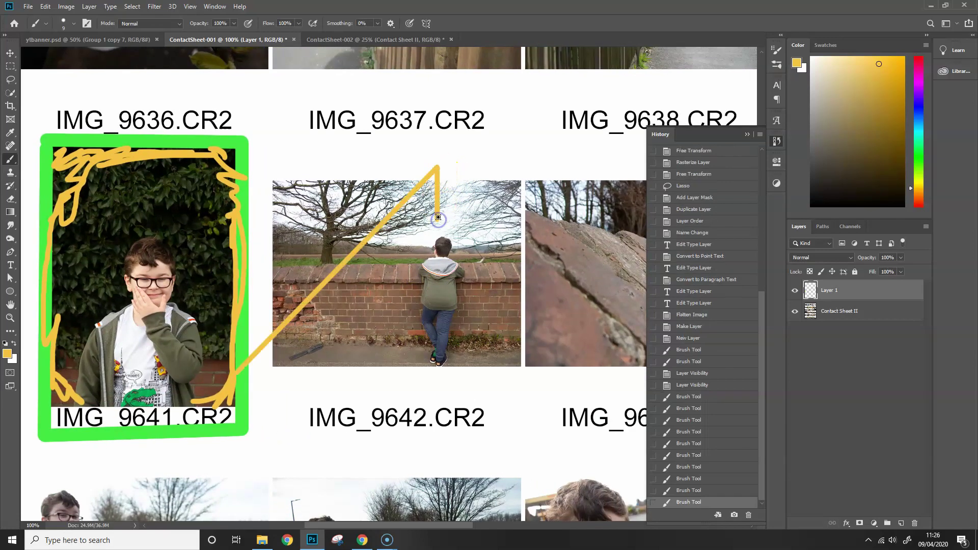
{"action": "key", "text": "ctrl+z"}
{"action": "left_click", "coordinate": [447, 172]}
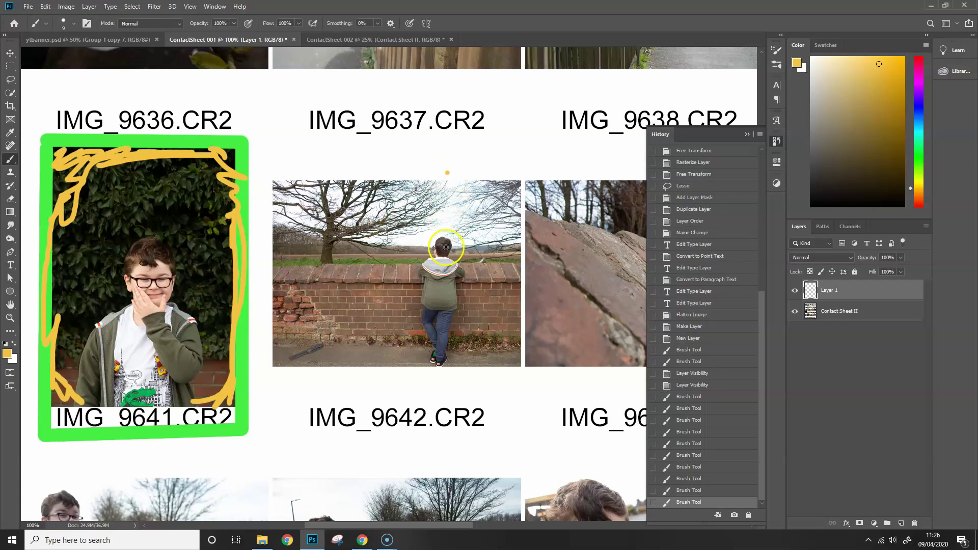
{"action": "left_click", "coordinate": [439, 378], "text": "shift"}
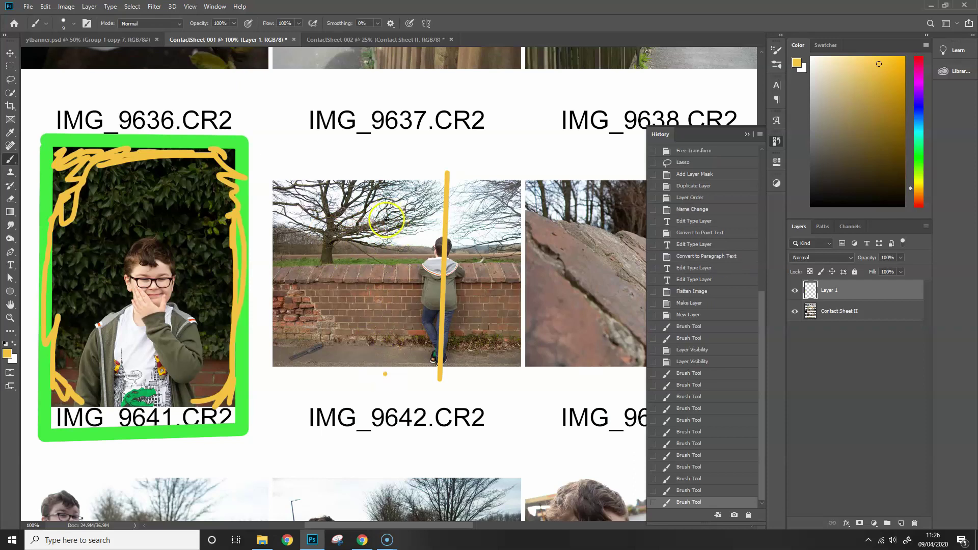
Draw a yellow crop rectangle around the boy in IMG_9642 and scribble yellow across the wall photo
{"action": "left_click_drag", "start_coordinate": [385, 219], "coordinate": [385, 374]}
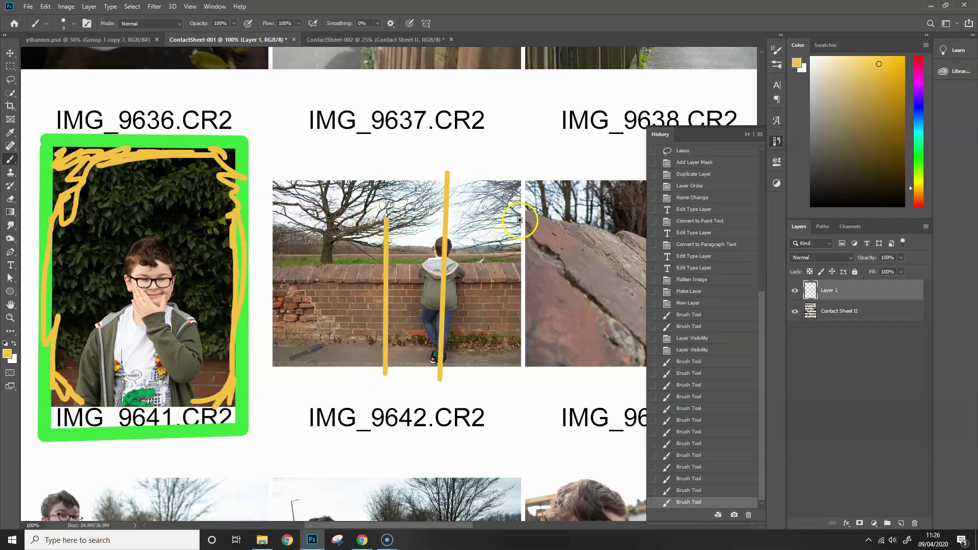
{"action": "left_click", "coordinate": [491, 222], "text": "shift"}
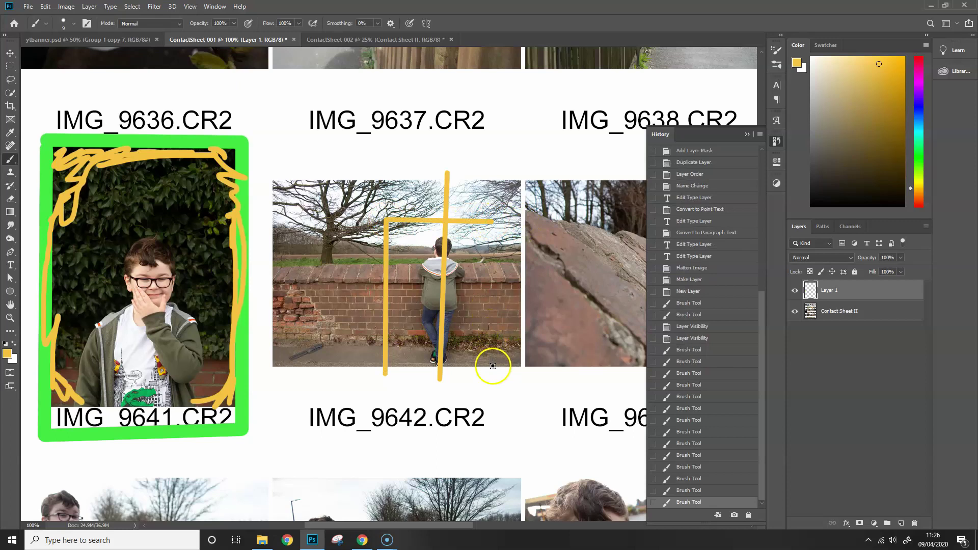
{"action": "left_click", "coordinate": [492, 372], "text": "shift"}
{"action": "left_click", "coordinate": [383, 374], "text": "shift"}
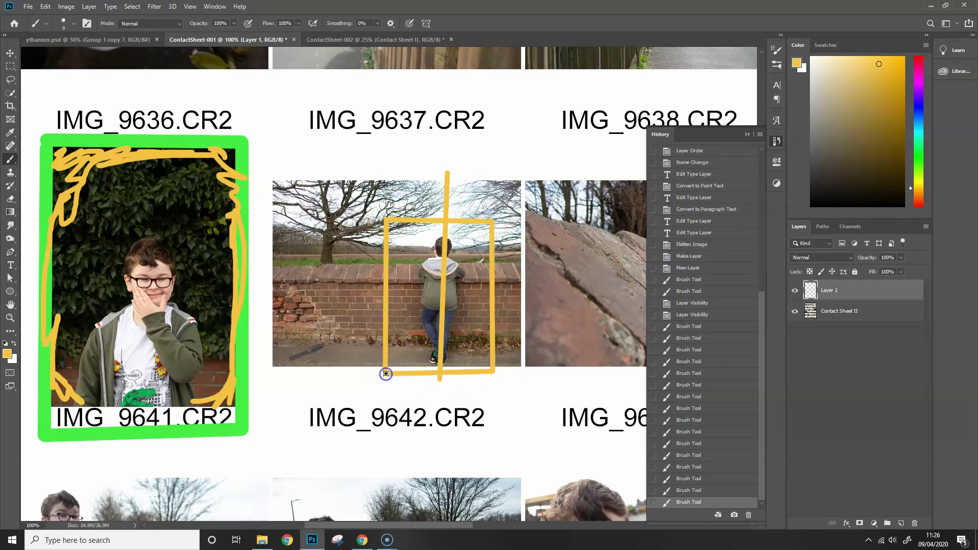
{"action": "mouse_move", "coordinate": [291, 189]}
{"action": "left_mouse_down"}
{"action": "mouse_move", "coordinate": [356, 224]}
{"action": "mouse_move", "coordinate": [331, 326]}
{"action": "mouse_move", "coordinate": [357, 372]}
{"action": "left_mouse_up"}
{"action": "mouse_move", "coordinate": [357, 210]}
{"action": "left_mouse_down"}
{"action": "mouse_move", "coordinate": [379, 200]}
{"action": "mouse_move", "coordinate": [512, 209]}
{"action": "mouse_move", "coordinate": [514, 367]}
{"action": "left_mouse_up"}
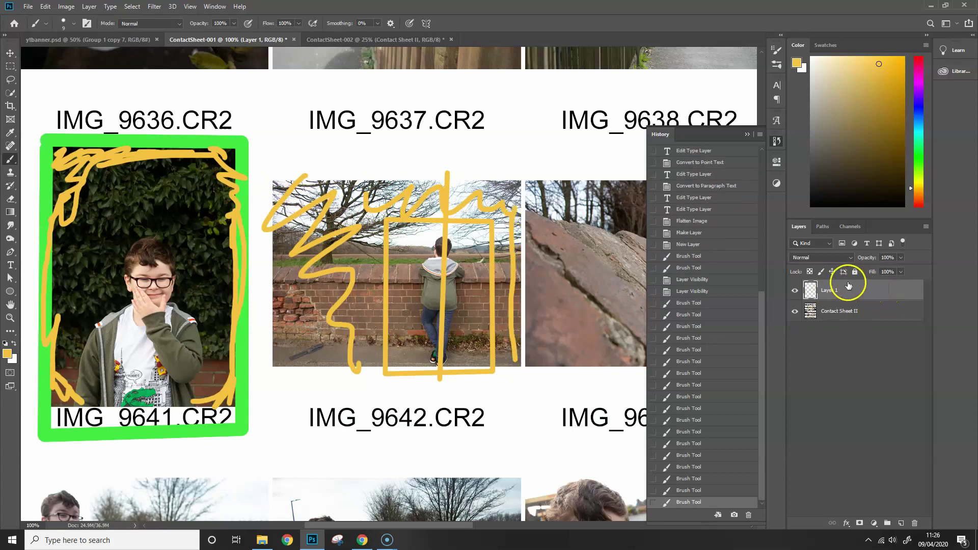
Toggle Layer 1's visibility off and back on to compare, and collapse the History panel
{"action": "left_click", "coordinate": [795, 290]}
{"action": "left_click", "coordinate": [794, 291]}
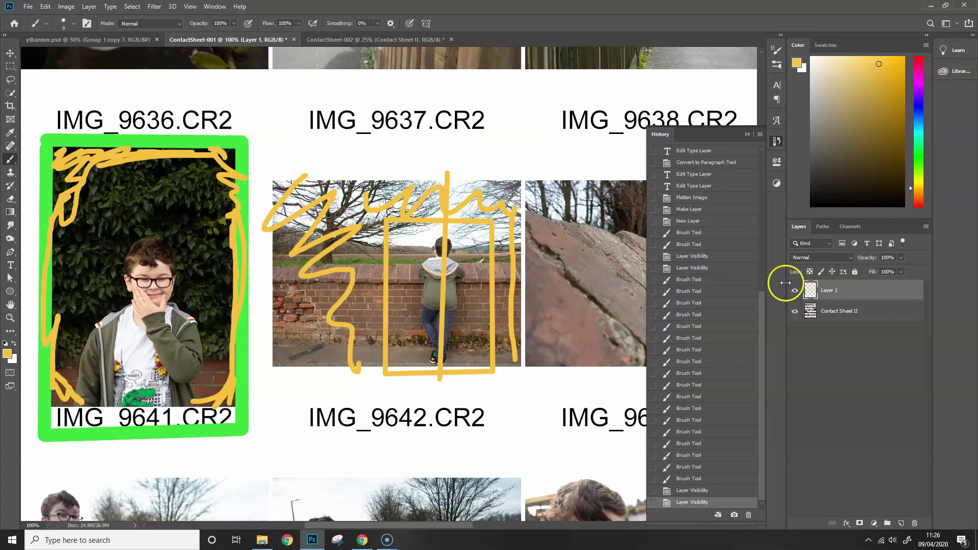
{"action": "left_click", "coordinate": [747, 134]}
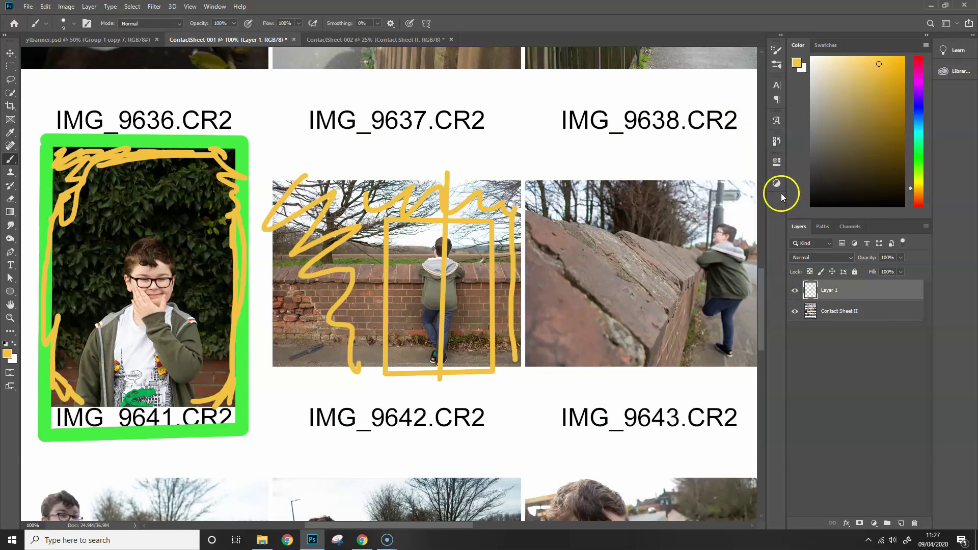
Zoom out to 25% so the whole contact sheet is visible, and bring up the Layer menu
{"action": "key", "text": "z"}
{"action": "left_click", "coordinate": [598, 181], "text": "alt"}
{"action": "left_click", "coordinate": [598, 181], "text": "alt"}
{"action": "left_click", "coordinate": [597, 181], "text": "alt"}
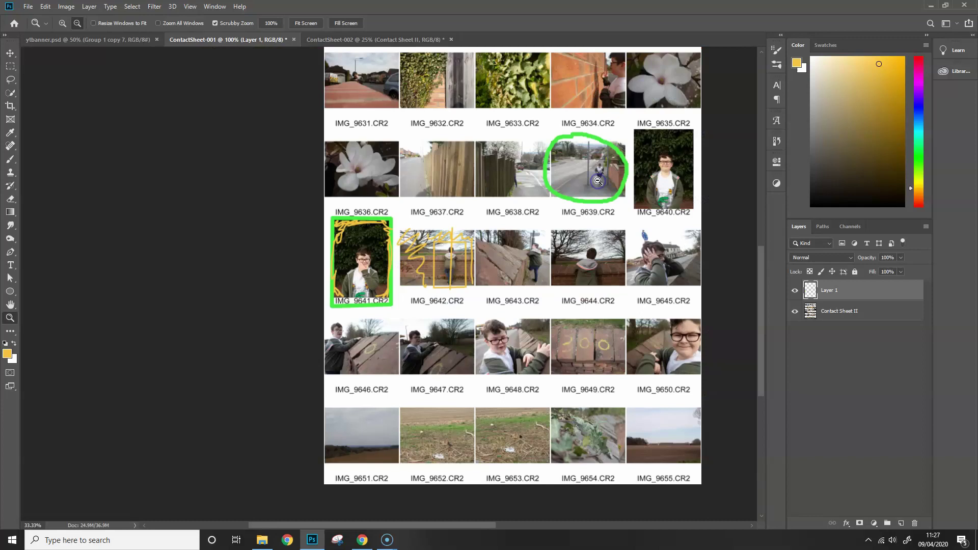
{"action": "left_click", "coordinate": [597, 181], "text": "alt"}
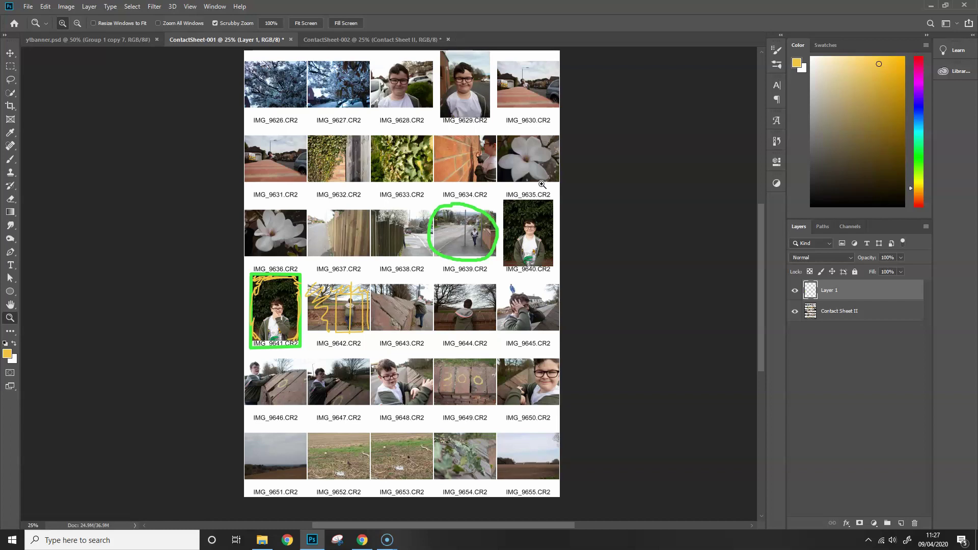
{"action": "left_click", "coordinate": [89, 7]}
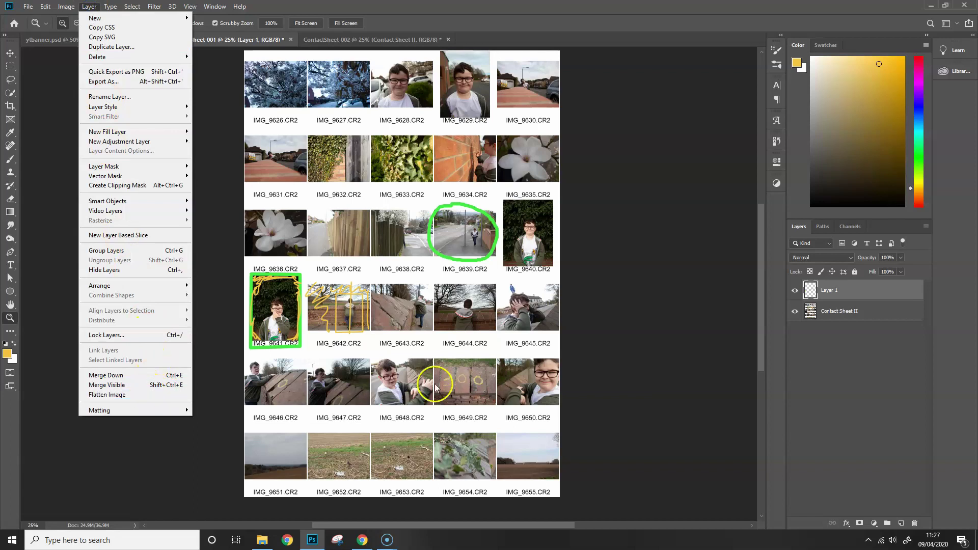
{"action": "left_click", "coordinate": [710, 206]}
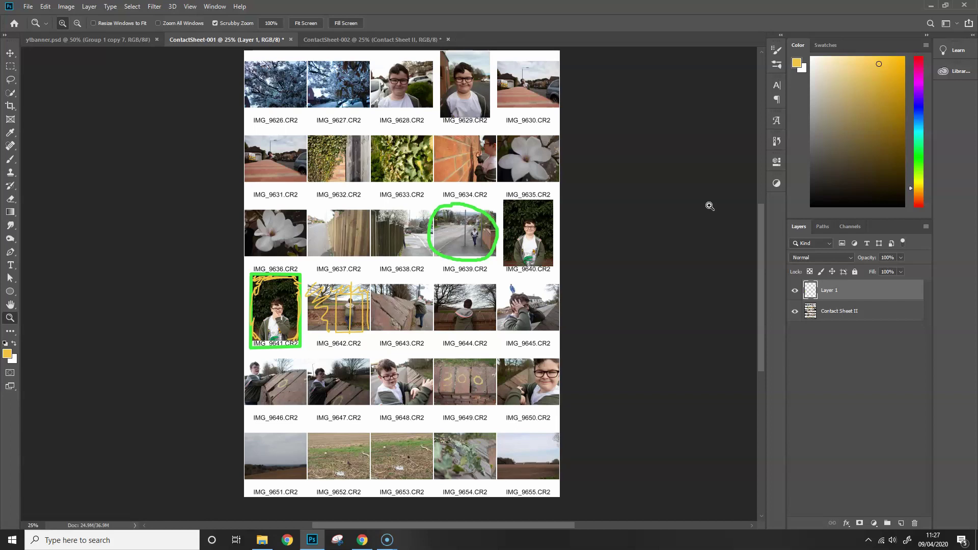